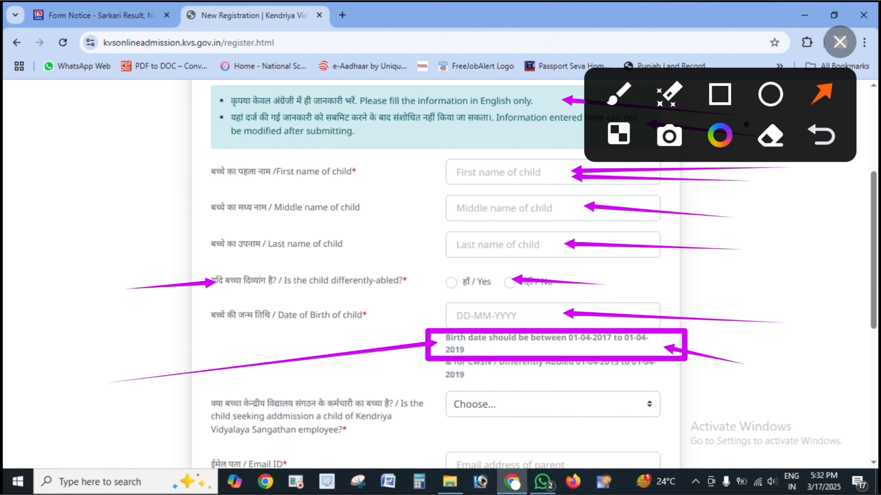
# Undo the last three markings around the general birth-date range and draw arrows pointing at the CwSN / differently-abled date range
pyautogui.click(821, 135)
pyautogui.click(822, 135)
pyautogui.click(821, 135)
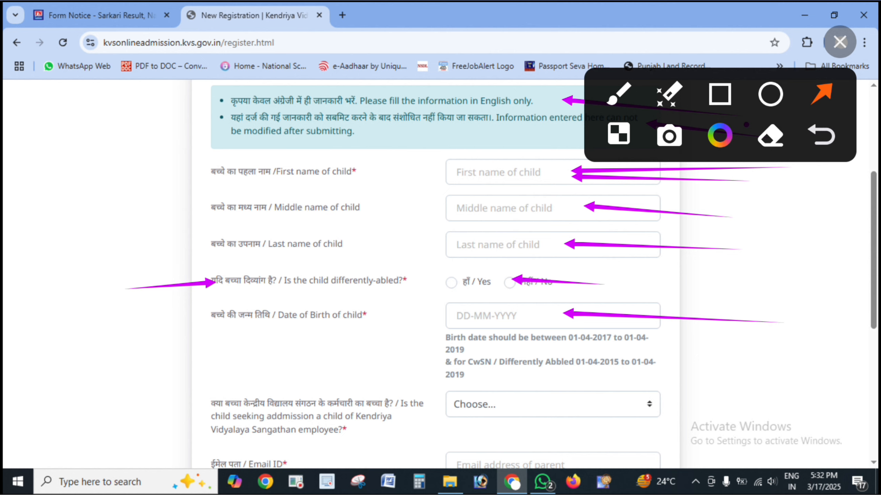
pyautogui.moveTo(357, 372); pyautogui.dragTo(436, 368)
pyautogui.moveTo(738, 373); pyautogui.dragTo(616, 369)
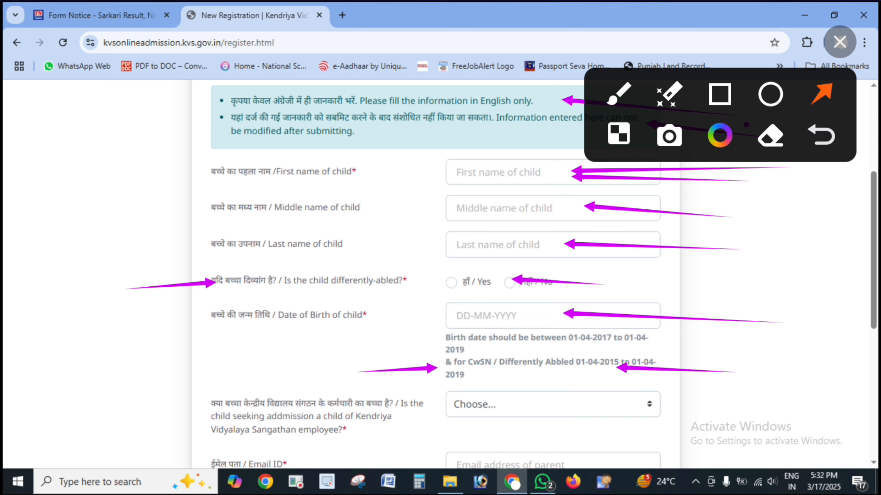
pyautogui.moveTo(742, 399); pyautogui.dragTo(621, 372)
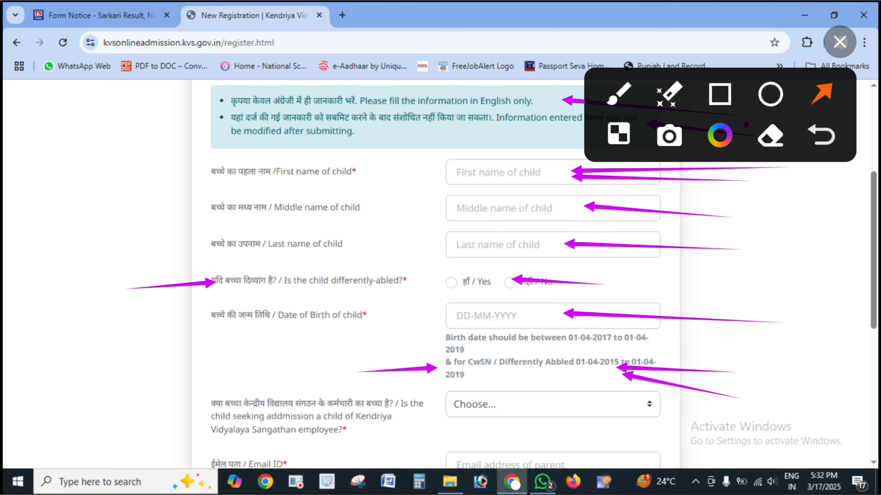
# Annotate the Kendriya Vidyalaya Sangathan employee question and its answer options, and set the answer to Not Applicable
pyautogui.moveTo(755, 422); pyautogui.dragTo(406, 423)
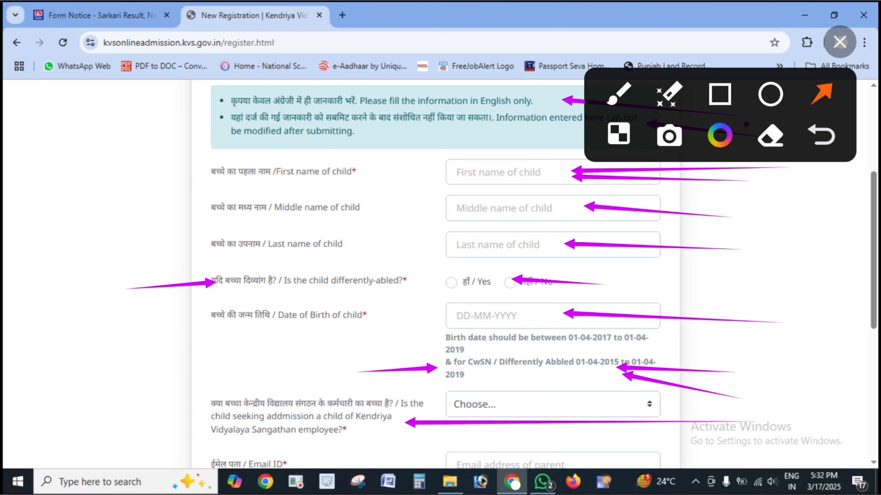
pyautogui.click(839, 41)
pyautogui.click(552, 404)
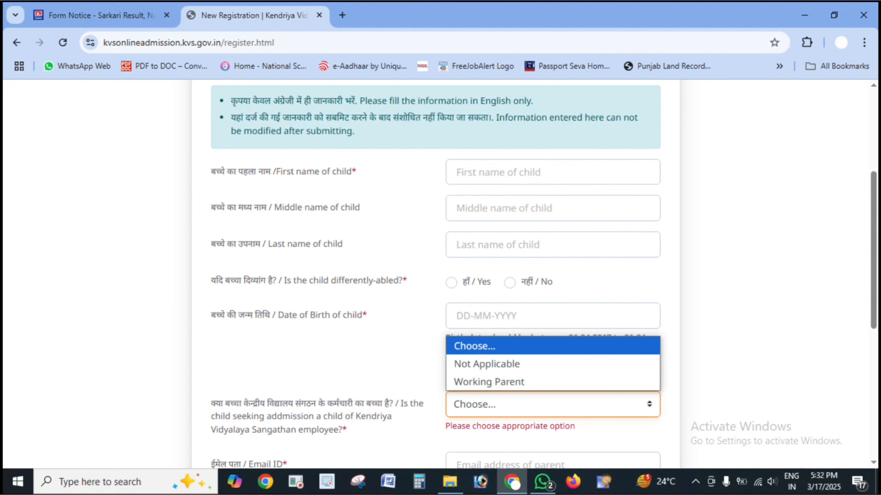
pyautogui.click(874, 462)
pyautogui.moveTo(778, 331); pyautogui.dragTo(580, 348)
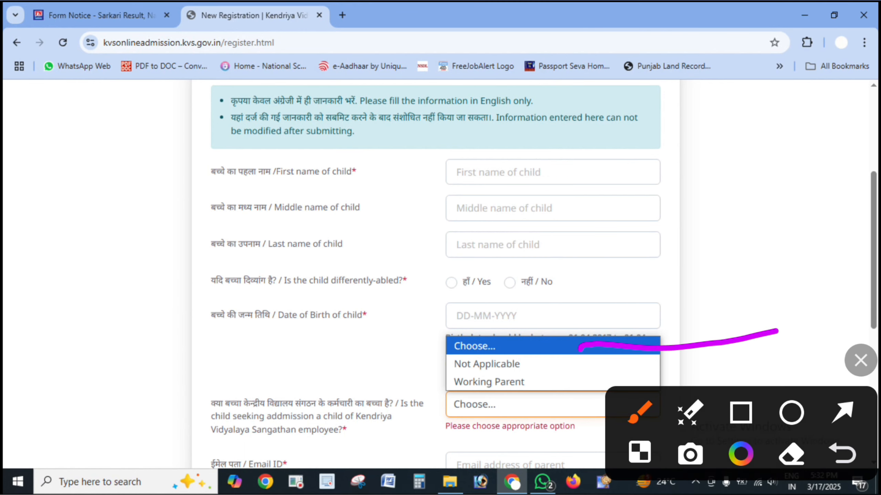
pyautogui.click(843, 412)
pyautogui.moveTo(774, 363); pyautogui.dragTo(562, 384)
pyautogui.click(860, 360)
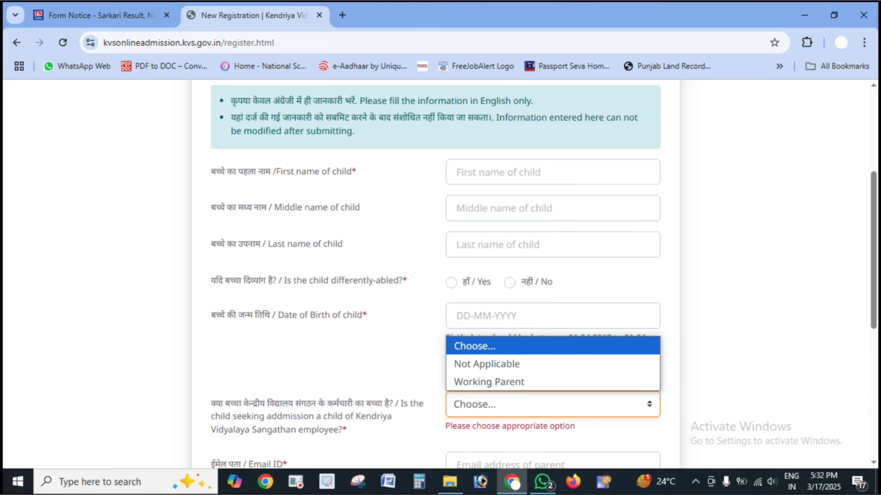
pyautogui.click(487, 364)
# Draw arrows pointing at the Email ID, Mobile Number and captcha entry fields and at Register, then clear the annotations
pyautogui.scroll(-5, 485, 243)
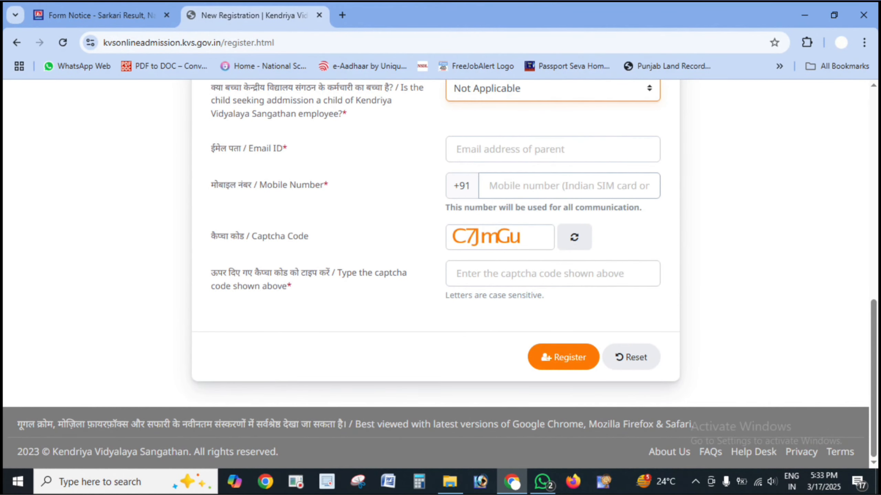
pyautogui.click(874, 462)
pyautogui.click(842, 413)
pyautogui.moveTo(801, 138); pyautogui.dragTo(585, 150)
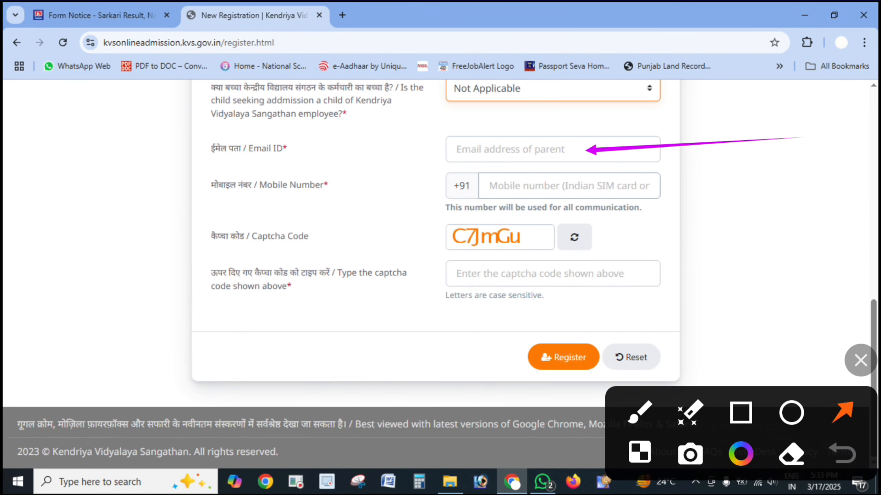
pyautogui.moveTo(747, 193); pyautogui.dragTo(578, 187)
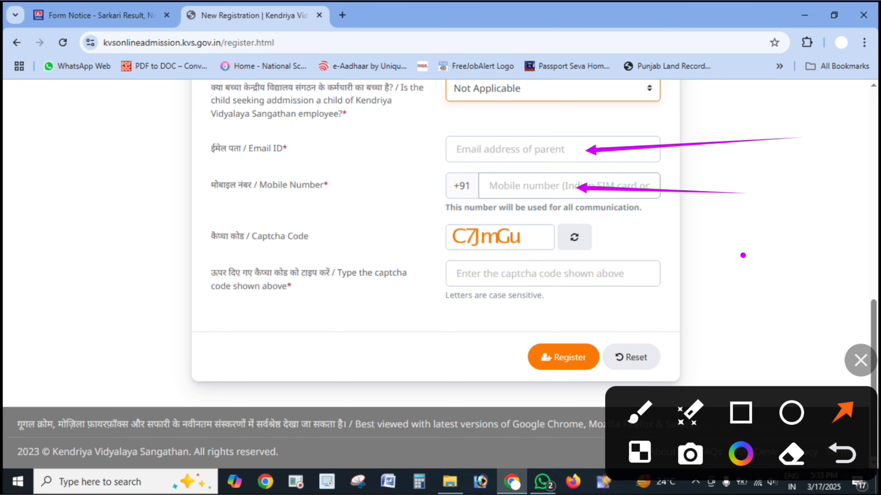
pyautogui.moveTo(741, 256); pyautogui.dragTo(587, 275)
pyautogui.moveTo(652, 310); pyautogui.dragTo(571, 346)
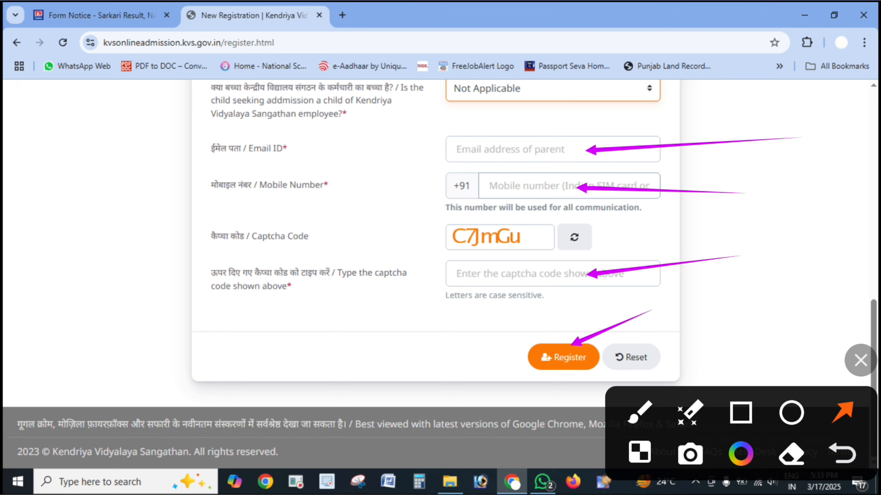
pyautogui.moveTo(376, 164); pyautogui.dragTo(447, 147)
pyautogui.moveTo(381, 208); pyautogui.dragTo(476, 194)
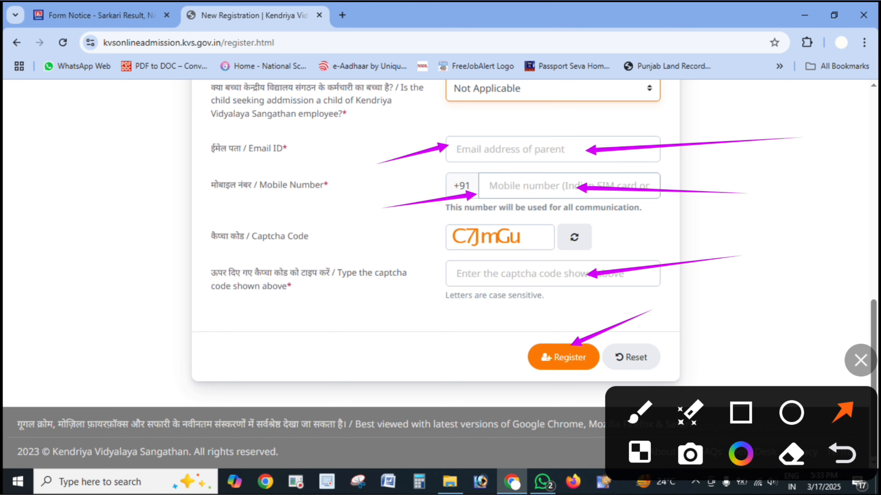
pyautogui.press('Escape')
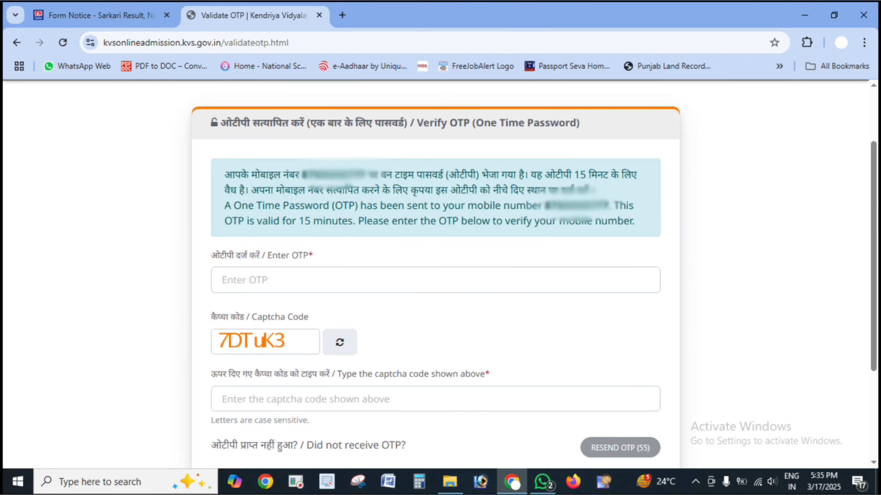
# Discard the freehand stroke and draw arrows pointing at the OTP field, the captcha entry field and VERIFY
pyautogui.click(861, 361)
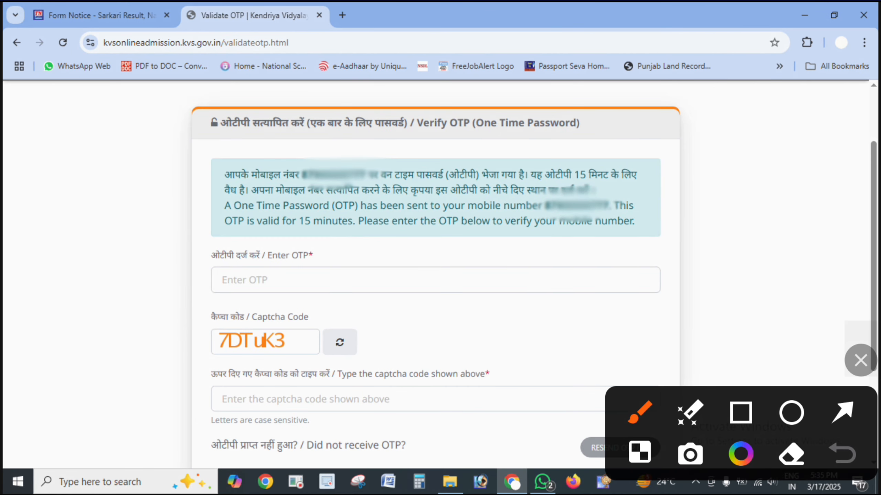
pyautogui.moveTo(826, 248)
pyautogui.mouseDown()
pyautogui.moveTo(508, 279)
pyautogui.moveTo(439, 267)
pyautogui.mouseUp()
pyautogui.hotkey('ctrl', 'z')
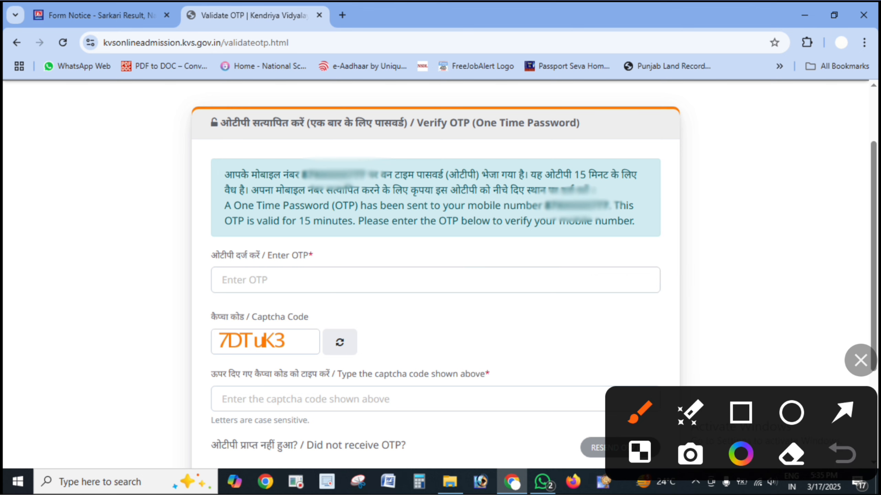
pyautogui.click(842, 412)
pyautogui.moveTo(787, 257); pyautogui.dragTo(406, 277)
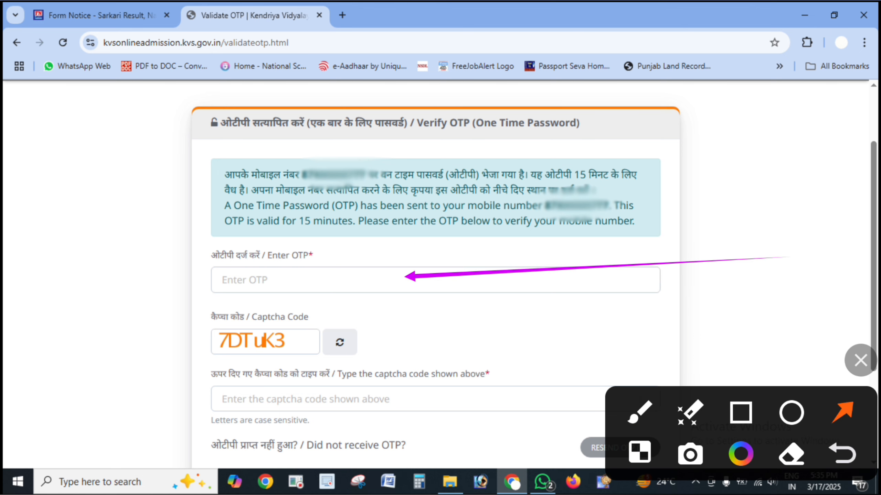
pyautogui.moveTo(586, 338); pyautogui.dragTo(392, 395)
pyautogui.moveTo(860, 360); pyautogui.dragTo(861, 122)
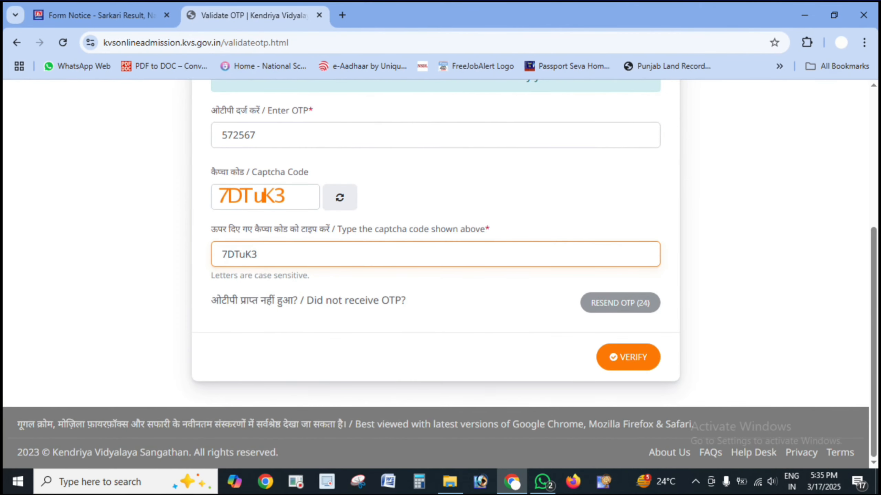
pyautogui.moveTo(446, 376); pyautogui.dragTo(598, 362)
pyautogui.moveTo(598, 362); pyautogui.dragTo(582, 383)
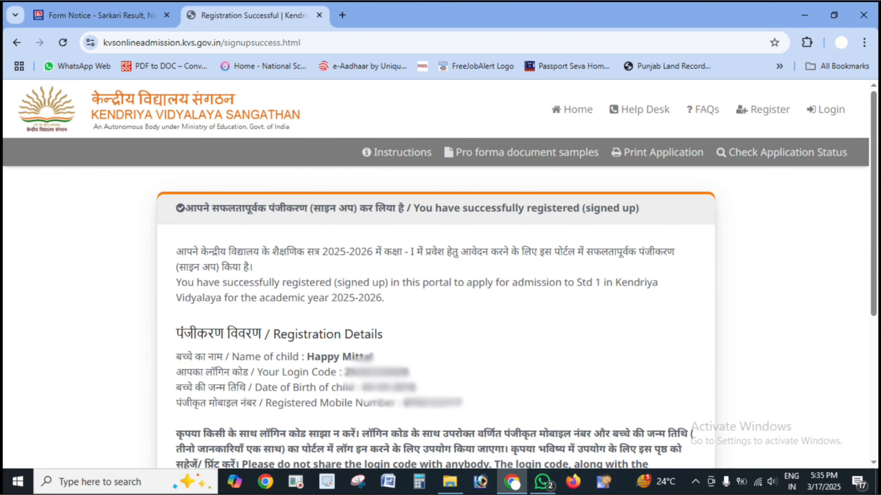
# Draw arrows pointing at the successful registration heading and the Registration Details, then clear the annotations
pyautogui.click(842, 413)
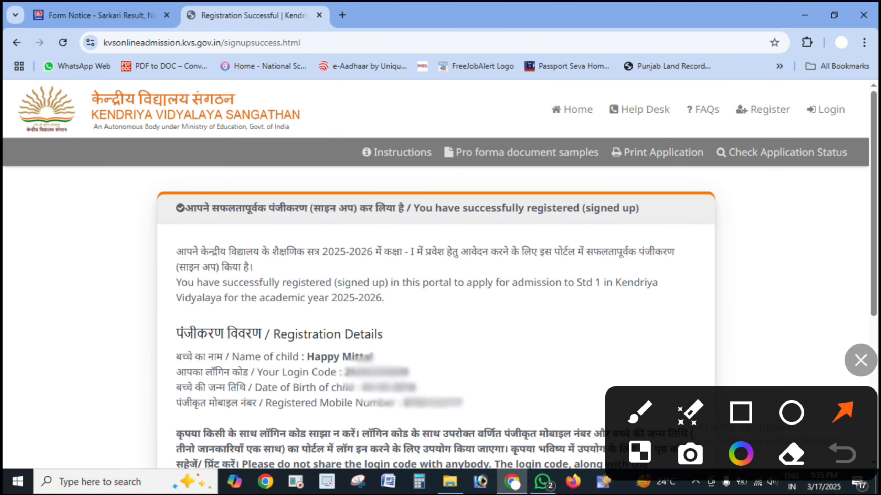
pyautogui.moveTo(60, 226); pyautogui.dragTo(191, 212)
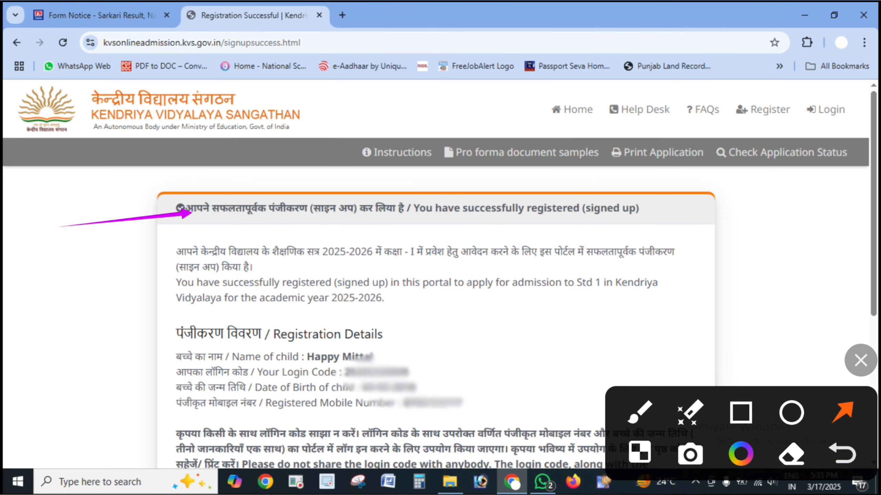
pyautogui.moveTo(71, 318); pyautogui.dragTo(190, 335)
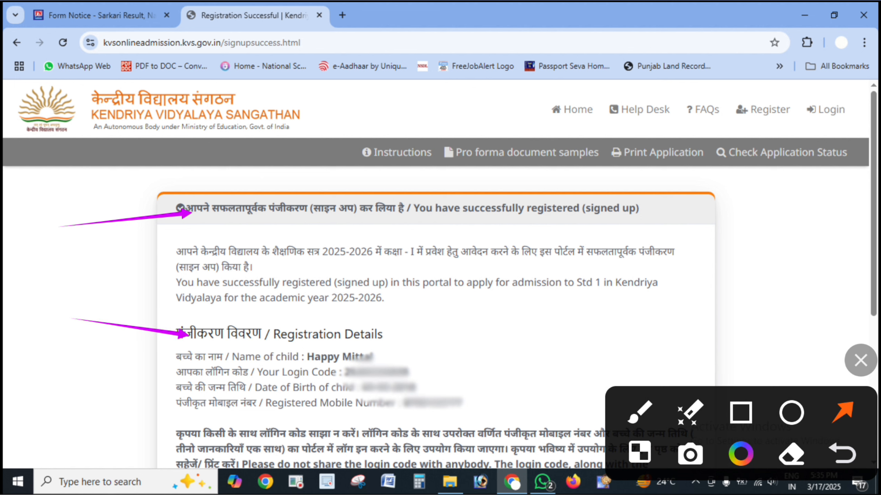
pyautogui.moveTo(562, 316); pyautogui.dragTo(421, 343)
pyautogui.moveTo(525, 364); pyautogui.dragTo(454, 380)
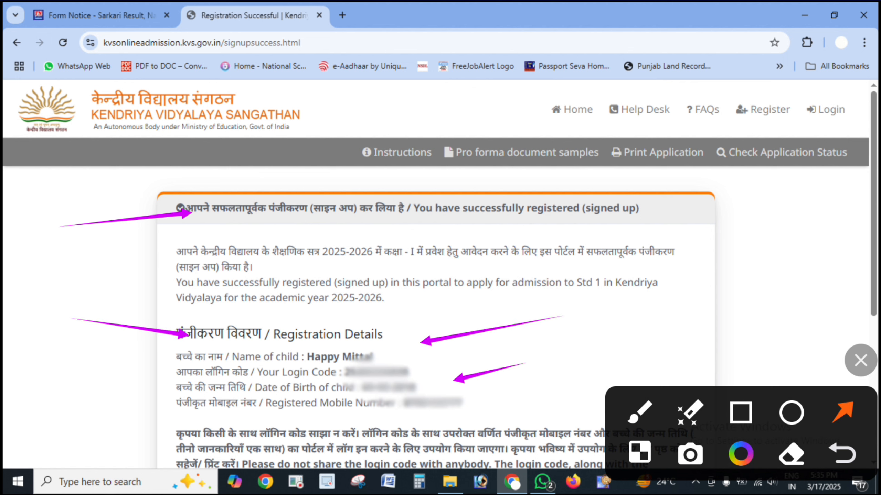
pyautogui.moveTo(569, 383); pyautogui.dragTo(477, 388)
pyautogui.press('Escape')
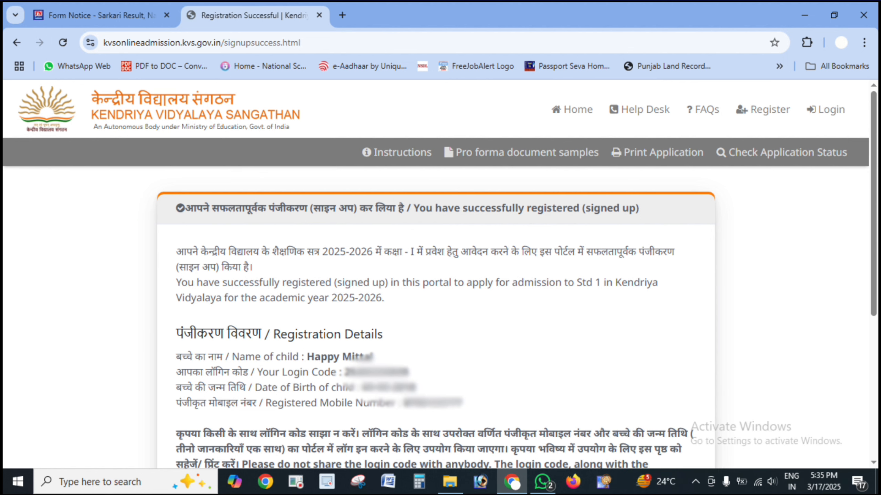
# Draw a mark pointing at Print below the registration details, then clear it
pyautogui.scroll(-5, 440, 278)
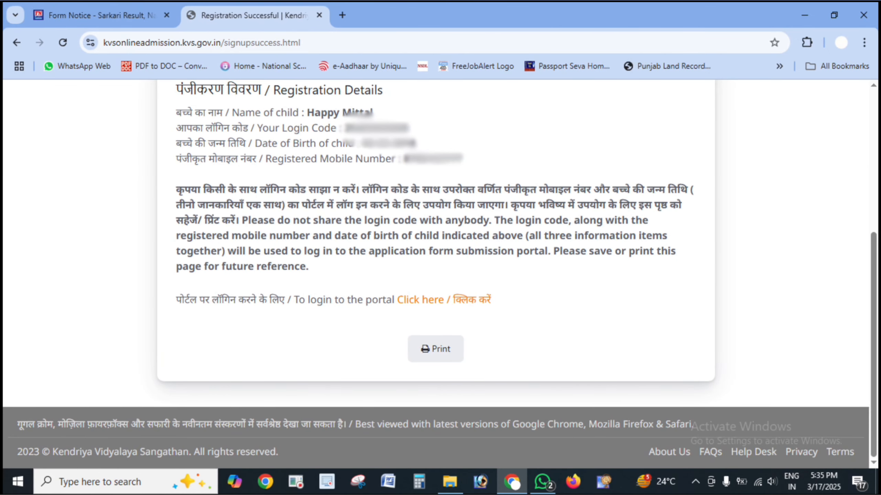
pyautogui.moveTo(709, 308); pyautogui.dragTo(471, 353)
pyautogui.press('Escape')
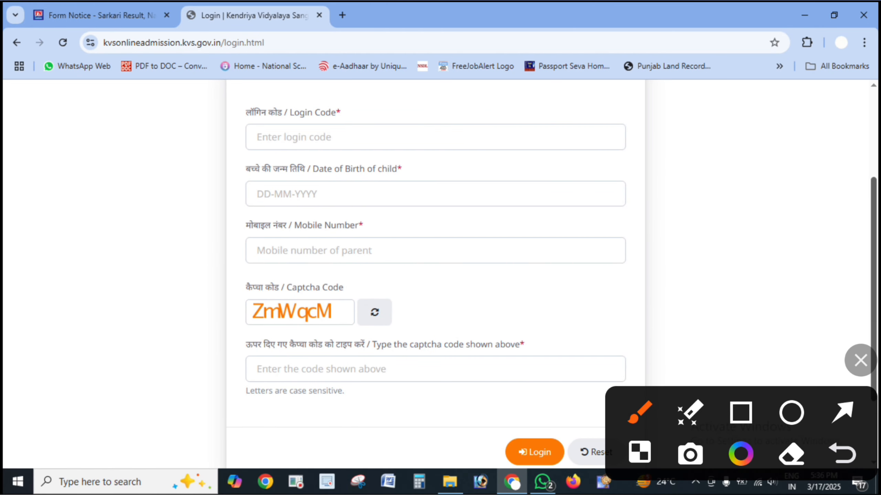
# Draw arrows pointing at the login code, date of birth, mobile number and captcha fields and at Login, then clear them
pyautogui.click(842, 412)
pyautogui.moveTo(758, 130); pyautogui.dragTo(480, 137)
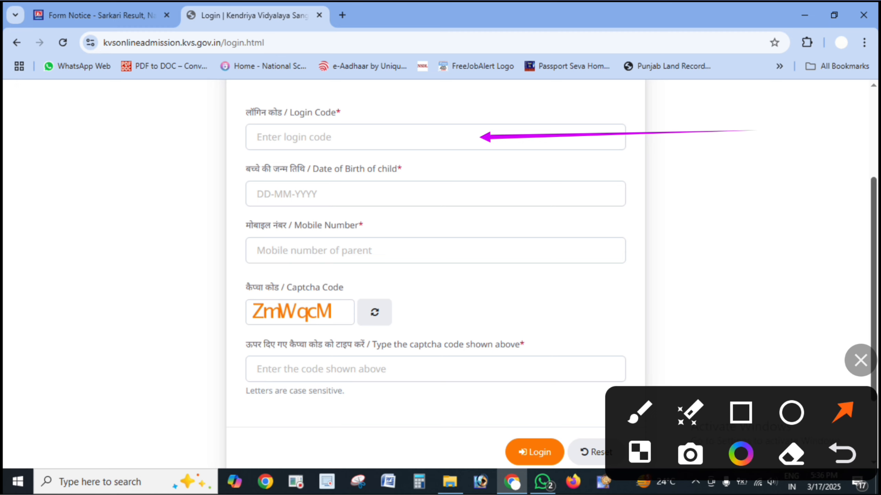
pyautogui.moveTo(685, 196); pyautogui.dragTo(478, 188)
pyautogui.moveTo(671, 253); pyautogui.dragTo(493, 247)
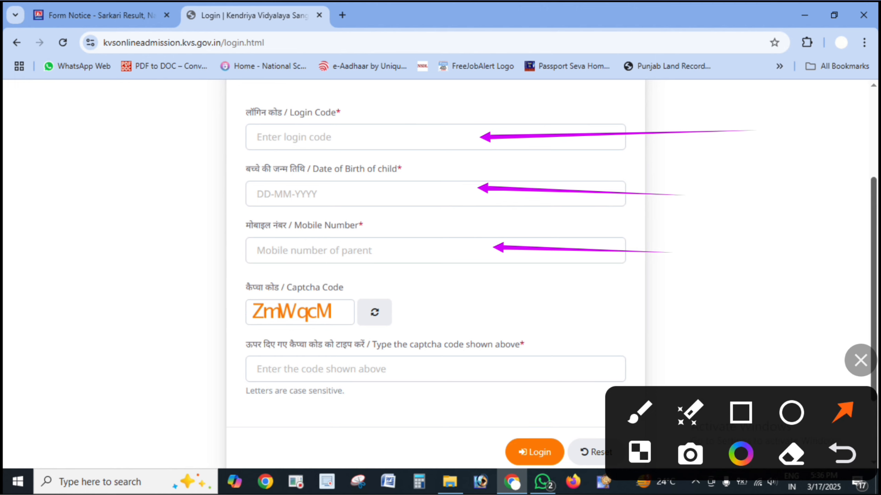
pyautogui.moveTo(661, 333); pyautogui.dragTo(409, 361)
pyautogui.moveTo(364, 424); pyautogui.dragTo(524, 433)
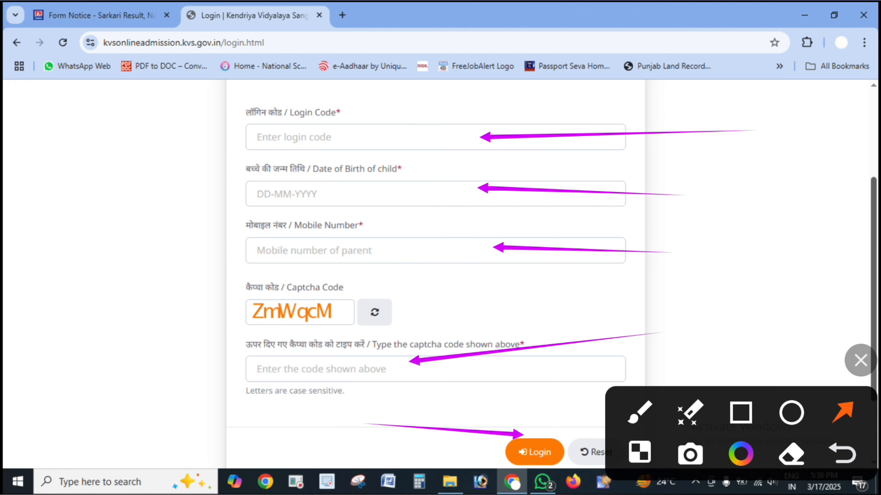
pyautogui.press('Escape')
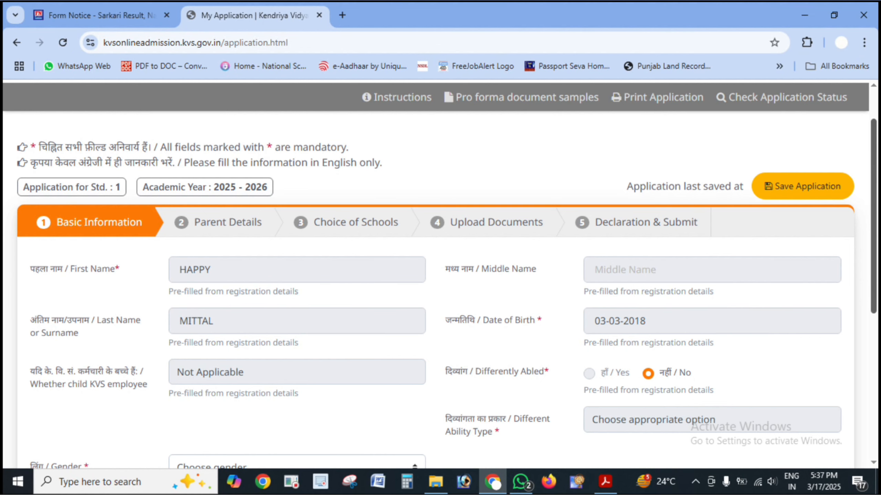
# Draw arrows pointing at the Basic Information stage and its pre-filled child details, then clear the annotations
pyautogui.moveTo(1, 242)
pyautogui.mouseDown()
pyautogui.moveTo(27, 229)
pyautogui.moveTo(11, 222)
pyautogui.moveTo(14, 247)
pyautogui.mouseUp()
pyautogui.click(842, 412)
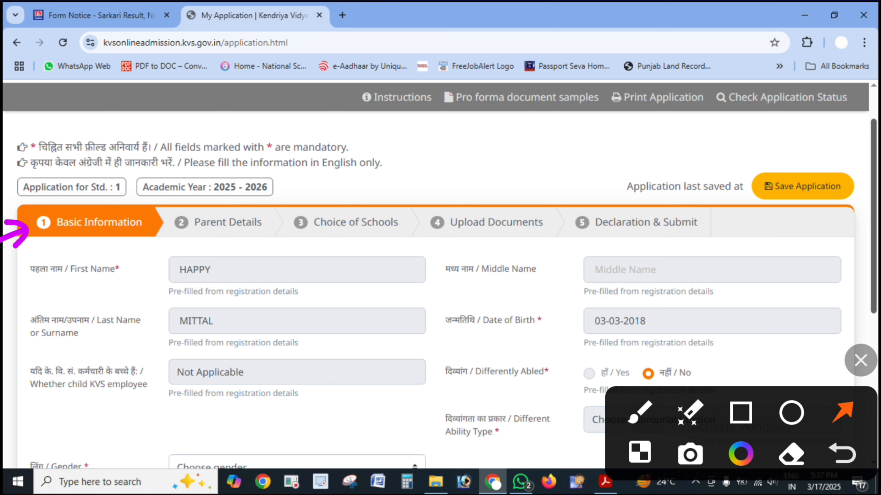
pyautogui.moveTo(17, 296); pyautogui.dragTo(132, 278)
pyautogui.moveTo(35, 328); pyautogui.dragTo(137, 325)
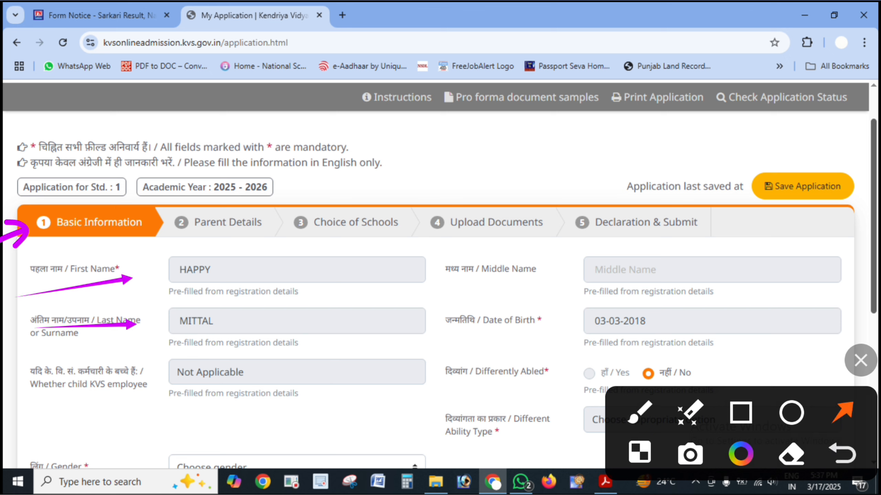
pyautogui.moveTo(61, 401); pyautogui.dragTo(166, 381)
pyautogui.moveTo(695, 251); pyautogui.dragTo(616, 249)
pyautogui.moveTo(646, 307); pyautogui.dragTo(598, 314)
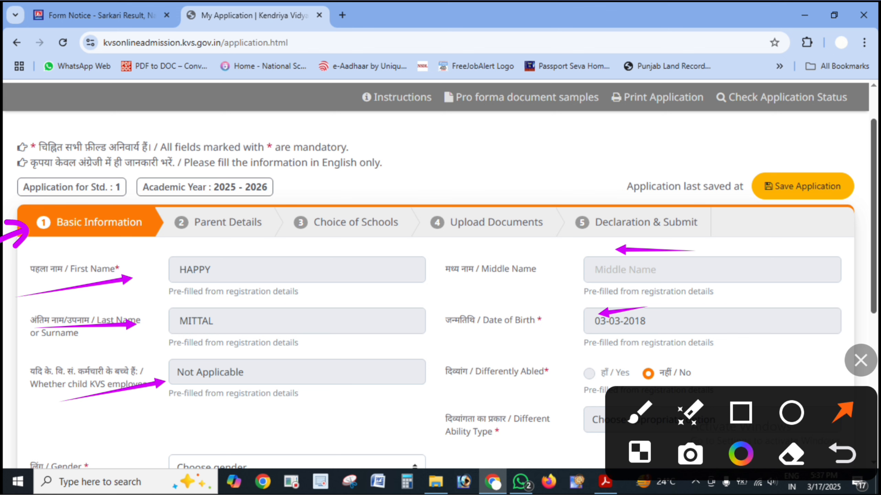
pyautogui.moveTo(634, 367); pyautogui.dragTo(584, 383)
pyautogui.press('Escape')
# Mark the Gender field with an arrow and set the child's gender to Male
pyautogui.scroll(-8, 441, 270)
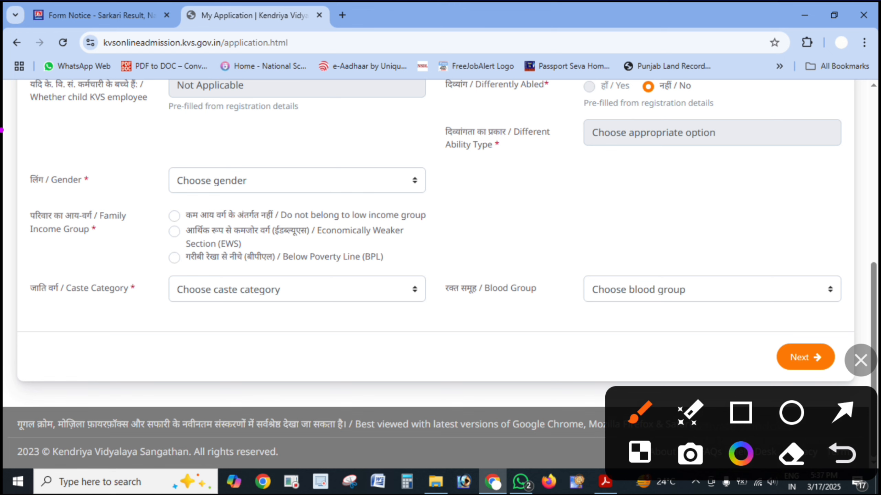
pyautogui.click(843, 413)
pyautogui.moveTo(27, 147); pyautogui.dragTo(165, 180)
pyautogui.click(861, 360)
pyautogui.moveTo(607, 243); pyautogui.dragTo(277, 243)
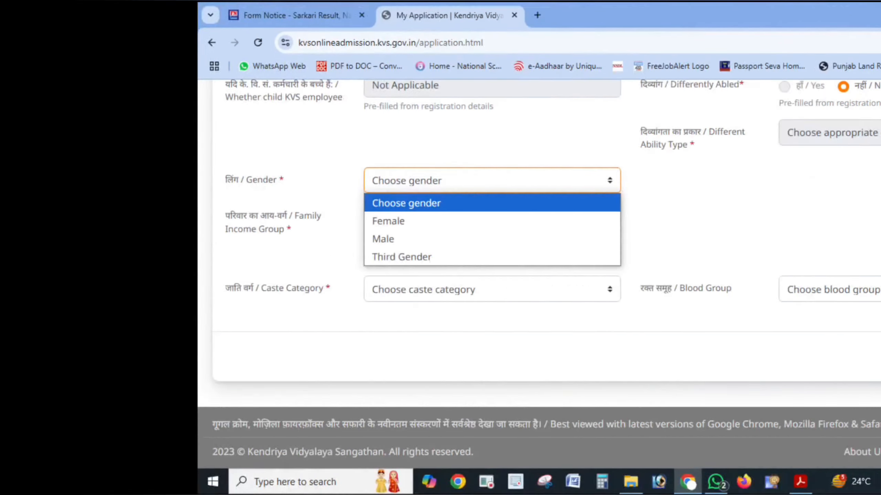
pyautogui.click(875, 461)
pyautogui.moveTo(34, 186)
pyautogui.mouseDown()
pyautogui.moveTo(166, 226)
pyautogui.moveTo(141, 235)
pyautogui.mouseUp()
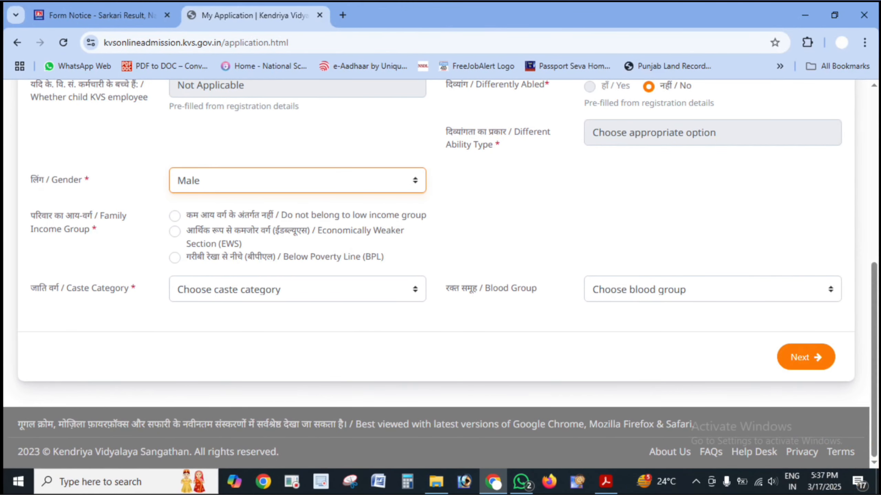
# Draw arrows pointing at the three Family Income Group options, clear them and choose Below Poverty Line (BPL)
pyautogui.click(876, 461)
pyautogui.click(842, 413)
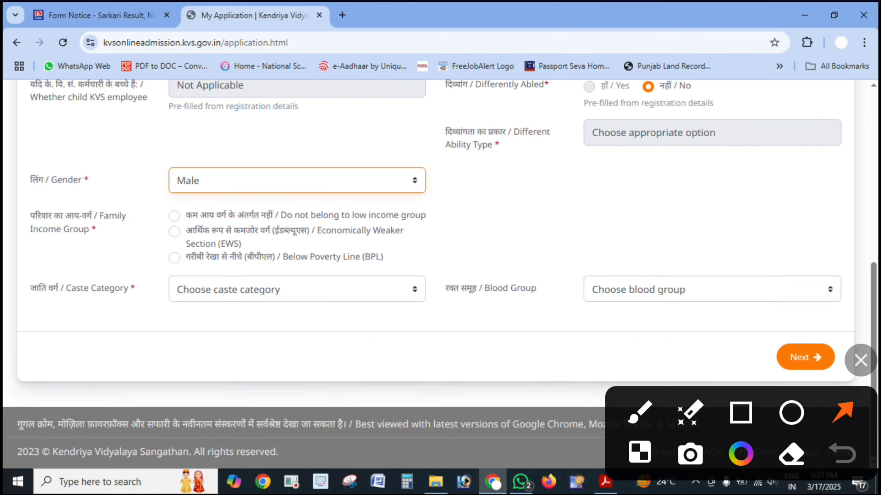
pyautogui.moveTo(0, 251)
pyautogui.mouseDown()
pyautogui.moveTo(97, 234)
pyautogui.moveTo(148, 213)
pyautogui.mouseUp()
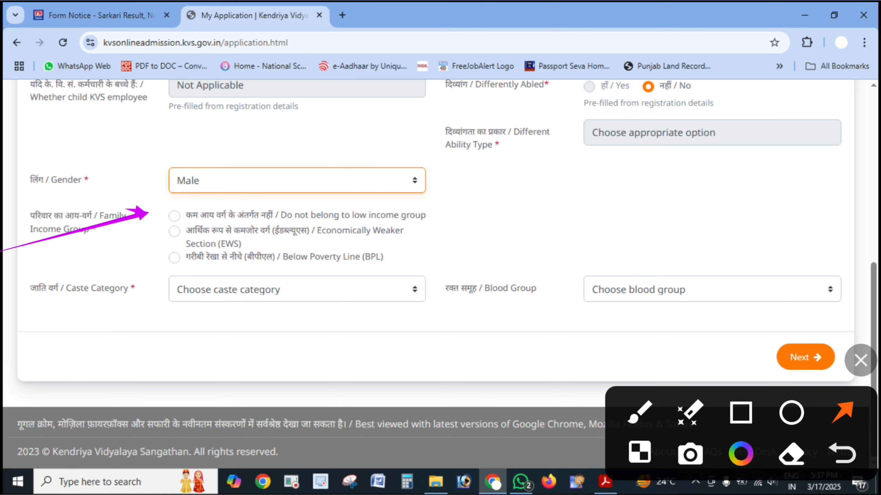
pyautogui.moveTo(69, 244); pyautogui.dragTo(159, 235)
pyautogui.moveTo(76, 258); pyautogui.dragTo(163, 256)
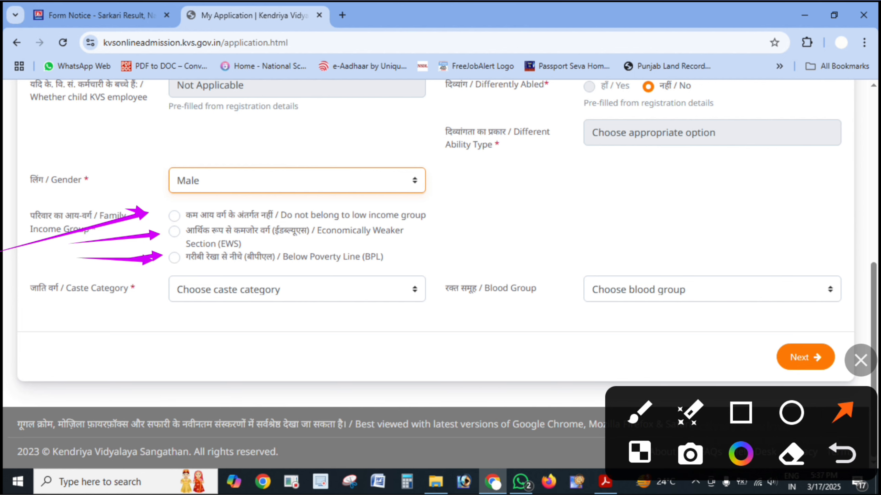
pyautogui.click(860, 361)
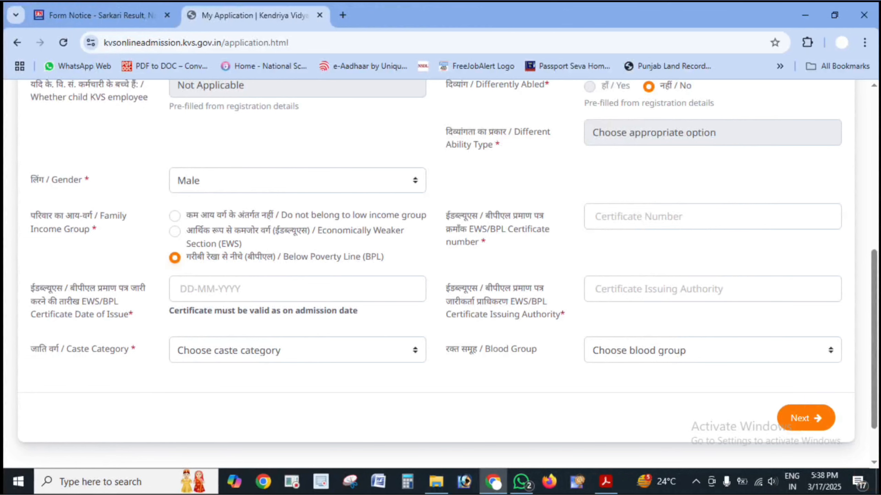
# Draw arrows pointing at the EWS/BPL certificate number, date of issue, issuing authority and Caste Category fields, then clear them
pyautogui.click(861, 361)
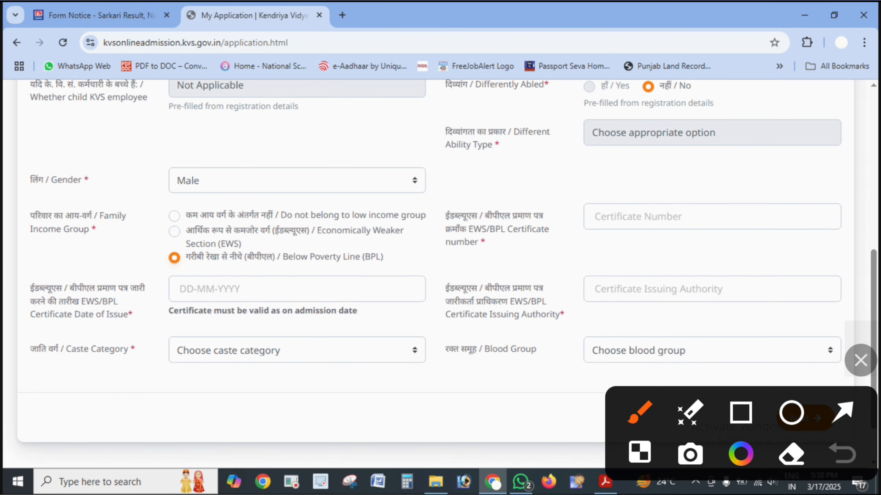
pyautogui.click(843, 413)
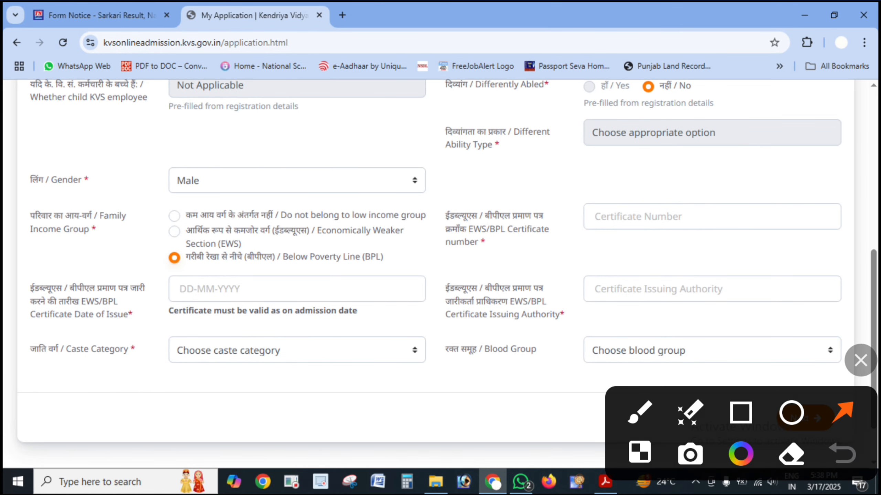
pyautogui.moveTo(487, 194); pyautogui.dragTo(607, 216)
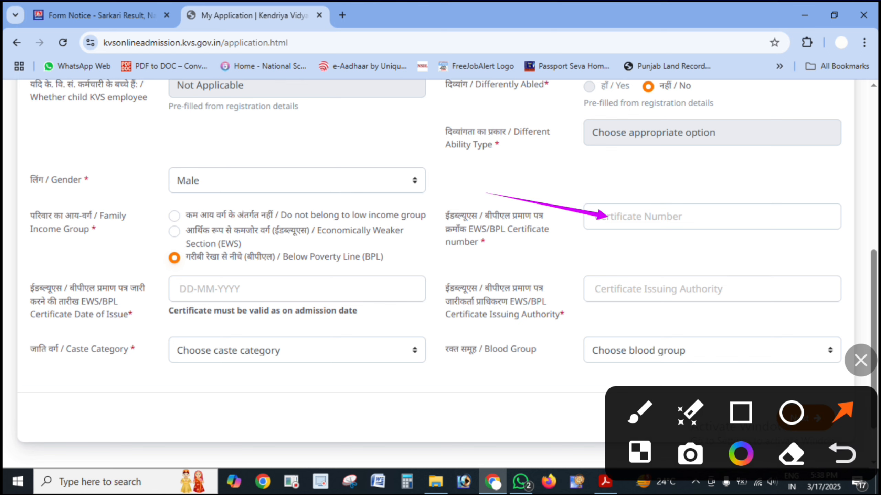
pyautogui.moveTo(444, 277); pyautogui.dragTo(274, 287)
pyautogui.moveTo(517, 283); pyautogui.dragTo(627, 299)
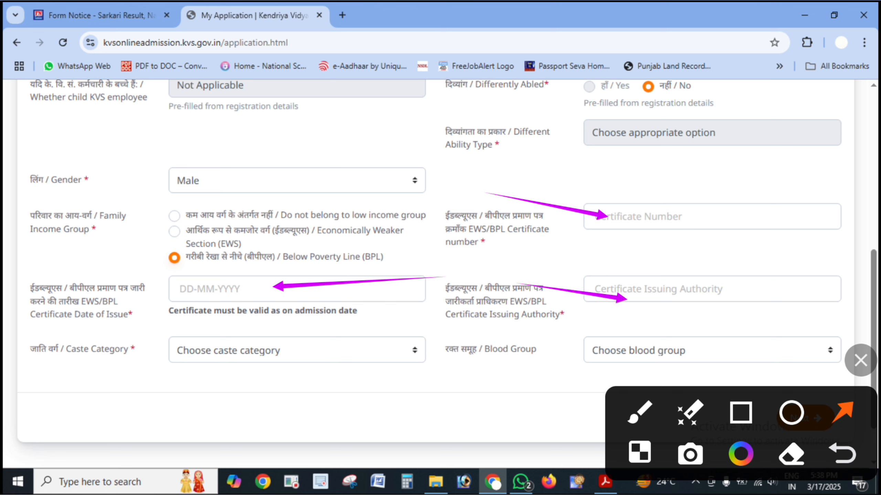
pyautogui.moveTo(126, 406); pyautogui.dragTo(201, 355)
pyautogui.click(861, 361)
# Mark the choices in the Caste Category list with arrows, clear them and set the caste category to General
pyautogui.moveTo(520, 248); pyautogui.dragTo(312, 248)
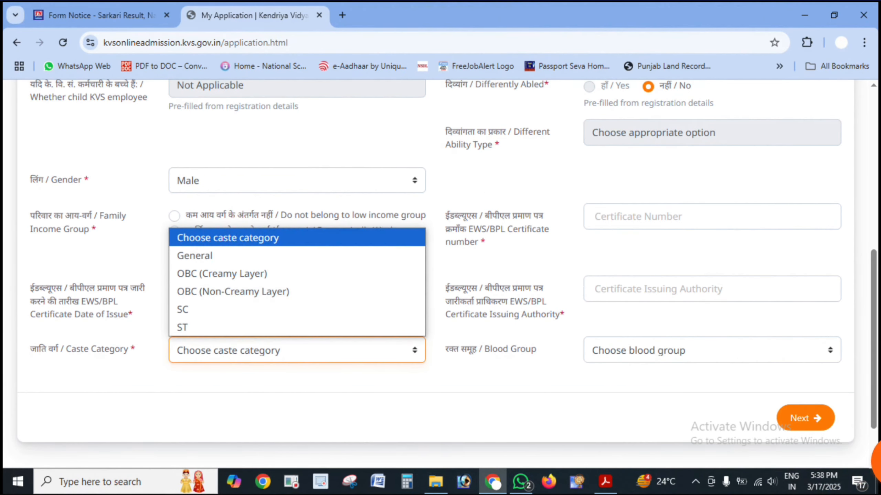
pyautogui.click(874, 462)
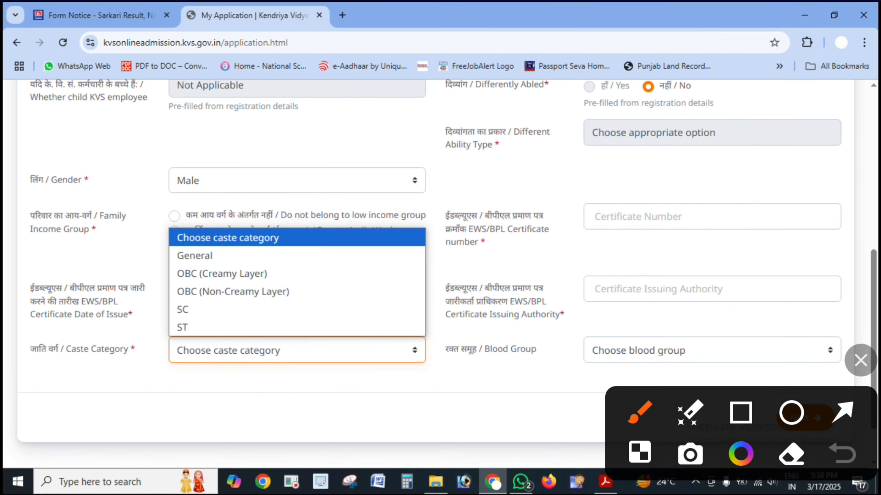
pyautogui.moveTo(74, 277); pyautogui.dragTo(203, 256)
pyautogui.moveTo(112, 300); pyautogui.dragTo(178, 286)
pyautogui.moveTo(112, 326); pyautogui.dragTo(180, 303)
pyautogui.moveTo(123, 349); pyautogui.dragTo(156, 335)
pyautogui.moveTo(114, 378); pyautogui.dragTo(163, 355)
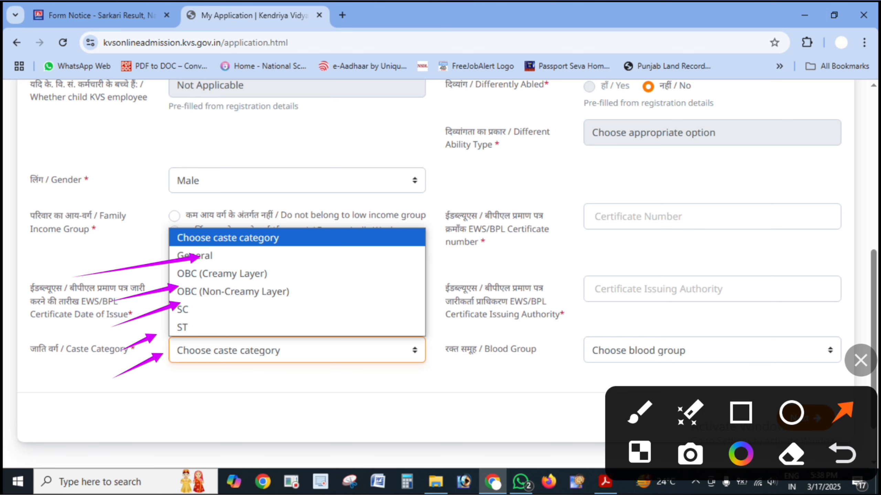
pyautogui.press('Escape')
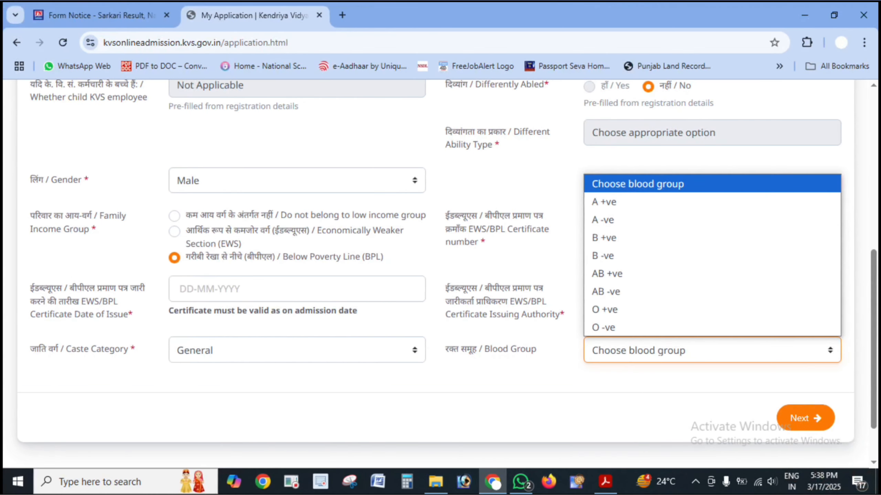
# Mark the open Blood Group list with a freehand arrow and a straight arrow, clearing each one
pyautogui.moveTo(404, 413); pyautogui.dragTo(555, 312)
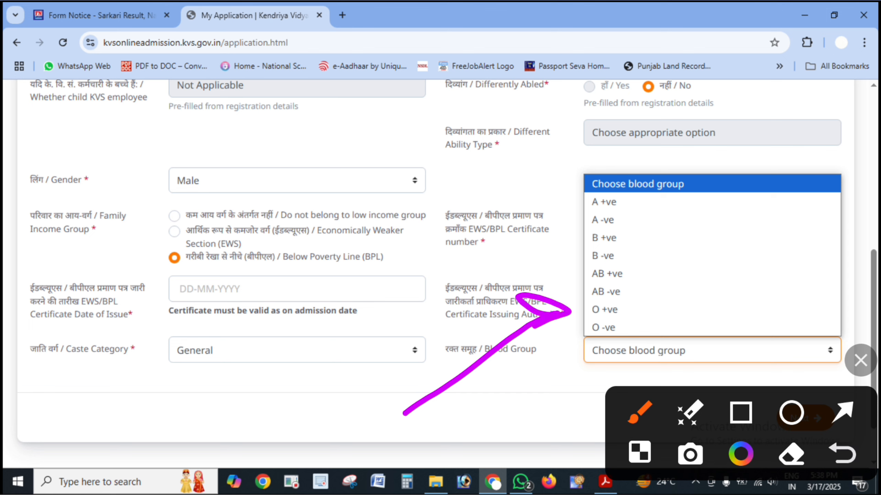
pyautogui.press('Escape')
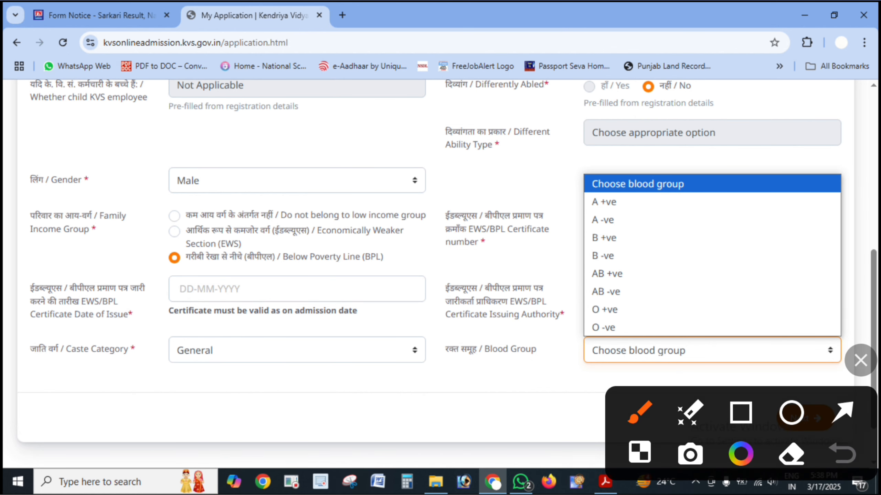
pyautogui.moveTo(437, 414); pyautogui.dragTo(550, 360)
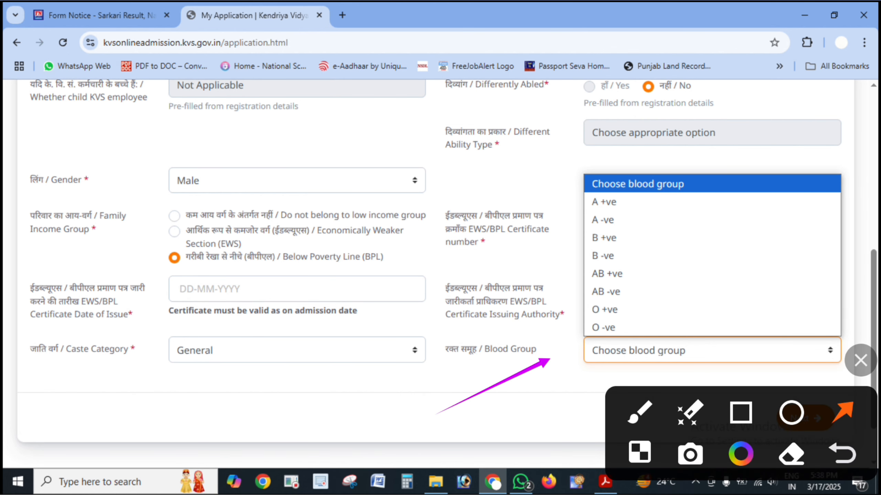
pyautogui.press('Escape')
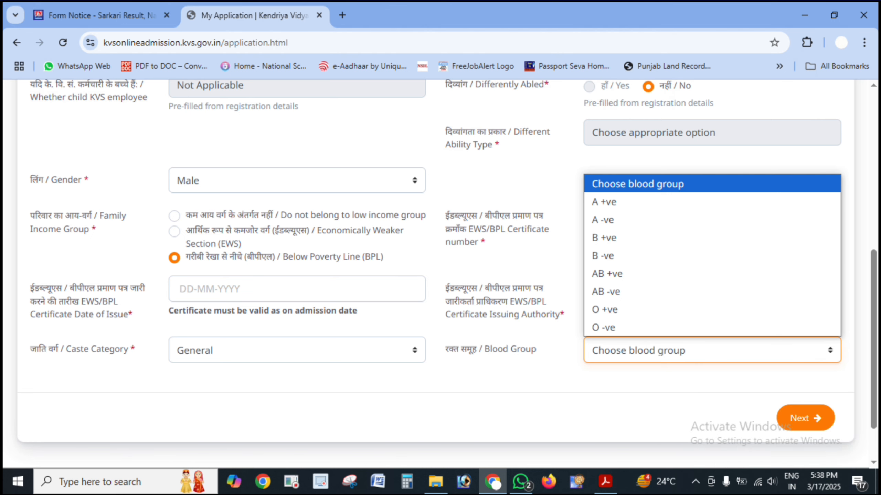
# Draw an arrow pointing at Next, clear it and proceed to the Parent Details stage
pyautogui.click(877, 463)
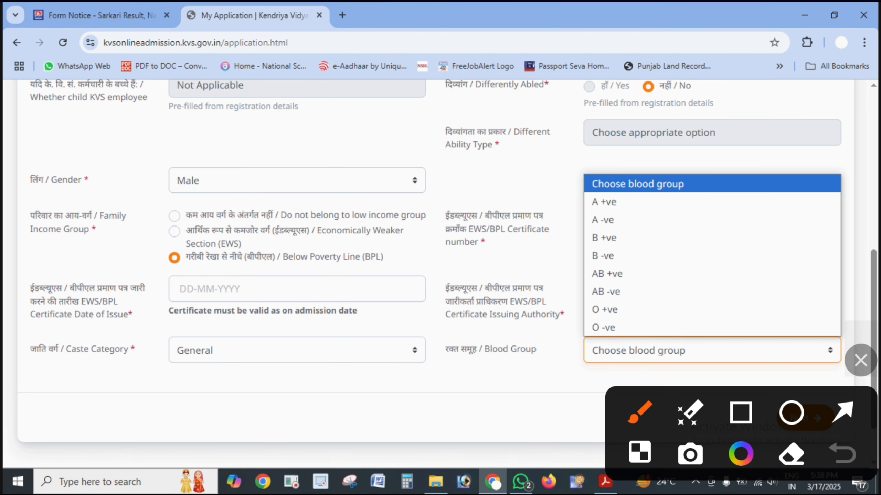
pyautogui.click(842, 413)
pyautogui.moveTo(741, 434); pyautogui.dragTo(498, 174)
pyautogui.moveTo(510, 404); pyautogui.dragTo(763, 423)
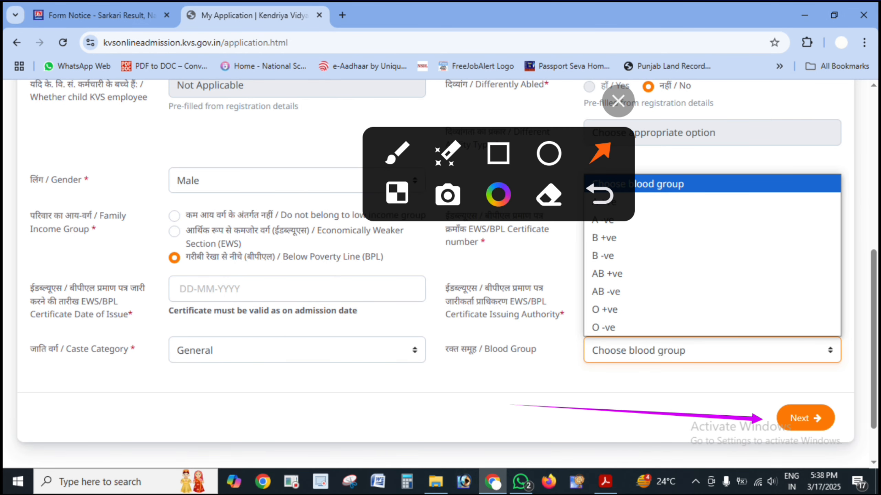
pyautogui.press('Escape')
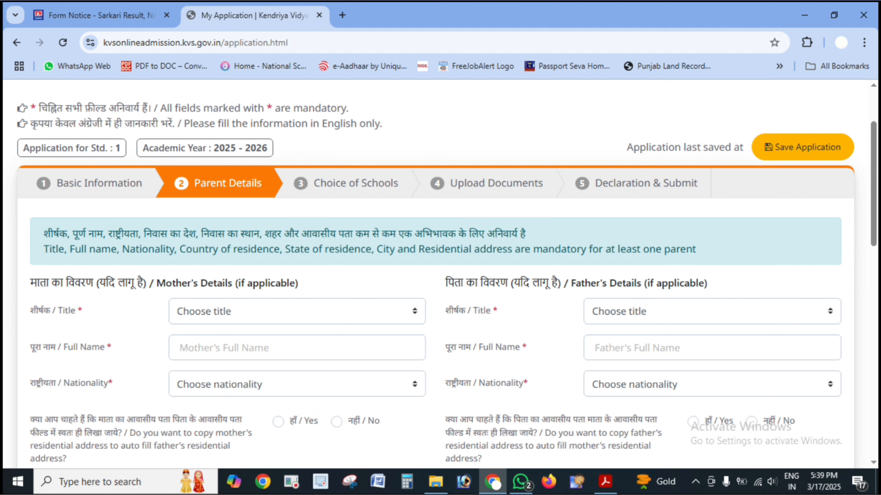
# Mark the mother's Title field and its Ms., Mrs. and Late options with arrows, clear them and set the title to Mrs
pyautogui.hotkey('ctrl', 'shift', 'd')
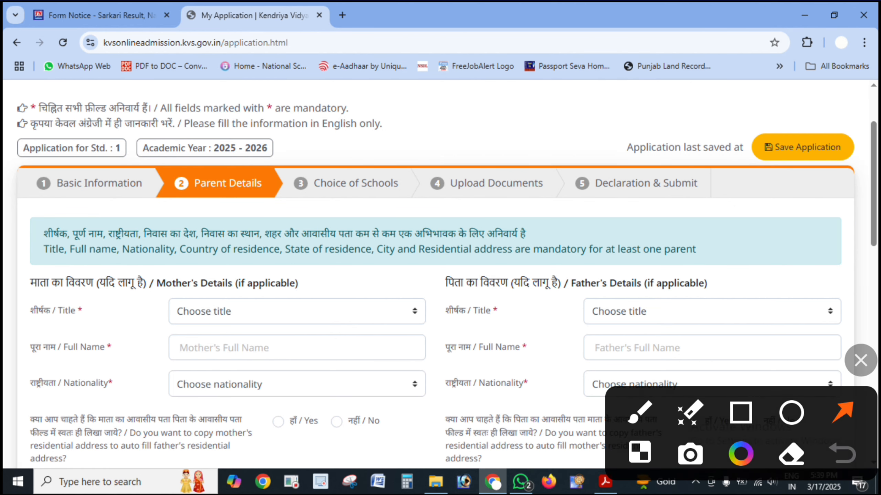
pyautogui.moveTo(5, 297); pyautogui.dragTo(244, 308)
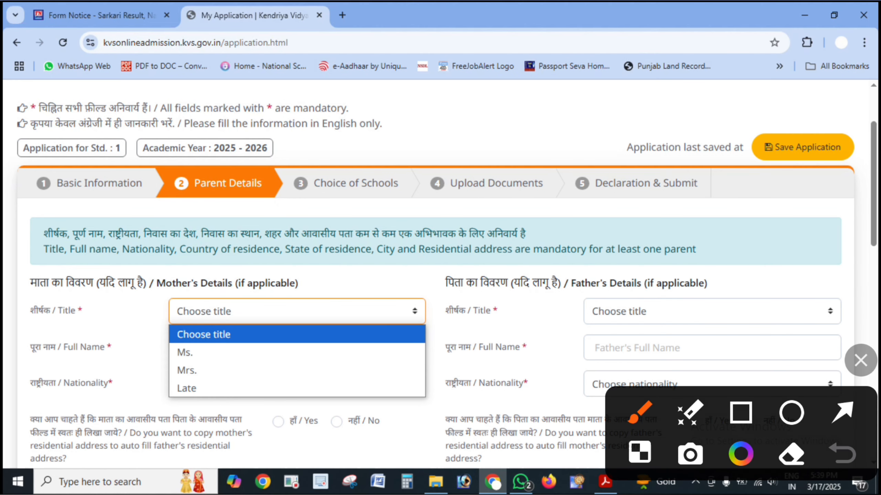
pyautogui.click(843, 412)
pyautogui.moveTo(31, 325)
pyautogui.mouseDown()
pyautogui.moveTo(158, 333)
pyautogui.moveTo(175, 347)
pyautogui.mouseUp()
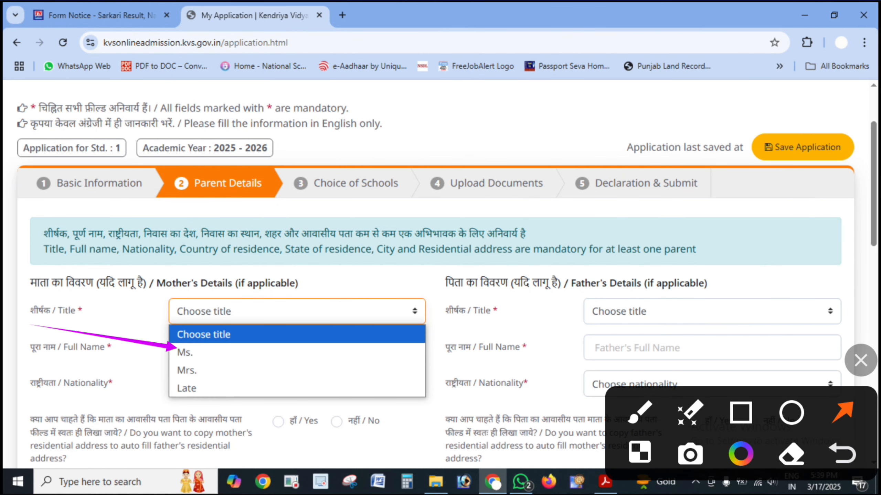
pyautogui.moveTo(75, 367); pyautogui.dragTo(181, 366)
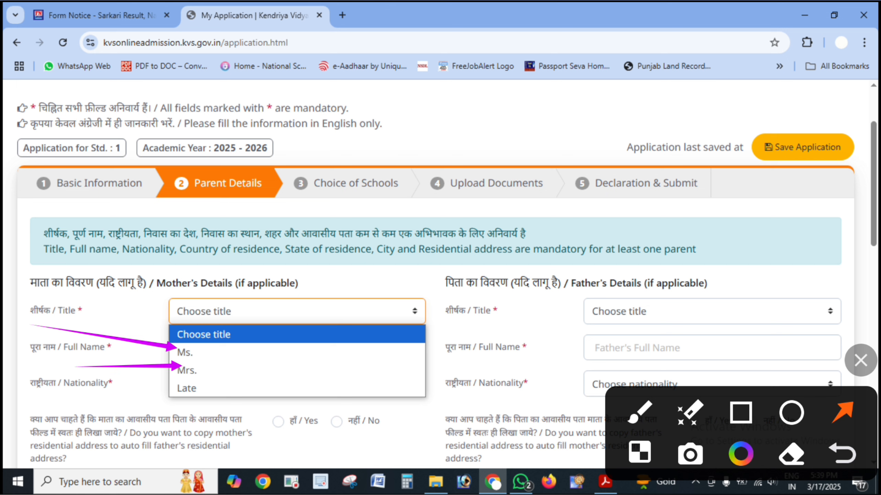
pyautogui.moveTo(112, 419); pyautogui.dragTo(183, 398)
pyautogui.click(860, 360)
pyautogui.click(186, 370)
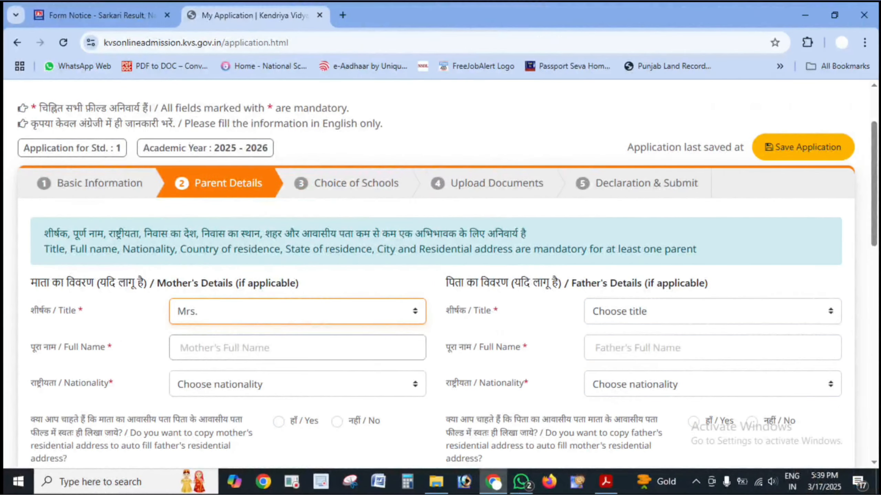
# Mark the mother's Full Name and Nationality fields, clear the marks and set her nationality to Indian
pyautogui.click(860, 361)
pyautogui.moveTo(73, 349); pyautogui.dragTo(181, 358)
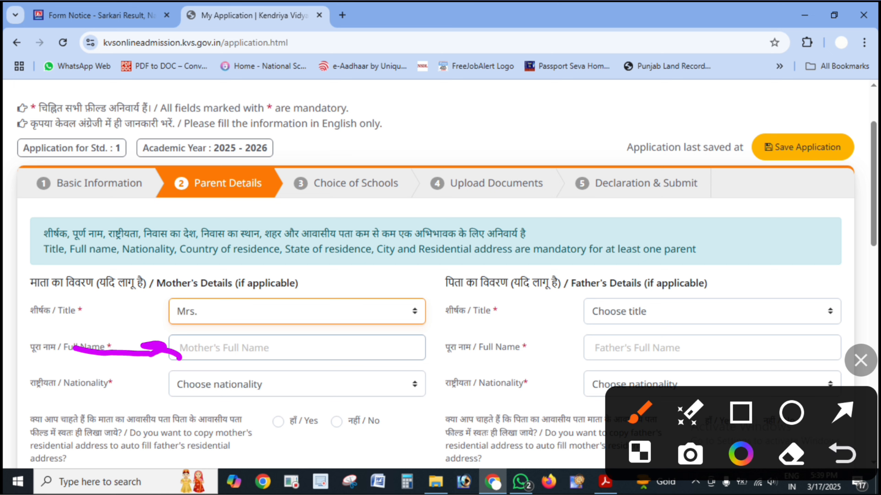
pyautogui.click(842, 412)
pyautogui.moveTo(414, 412); pyautogui.dragTo(339, 383)
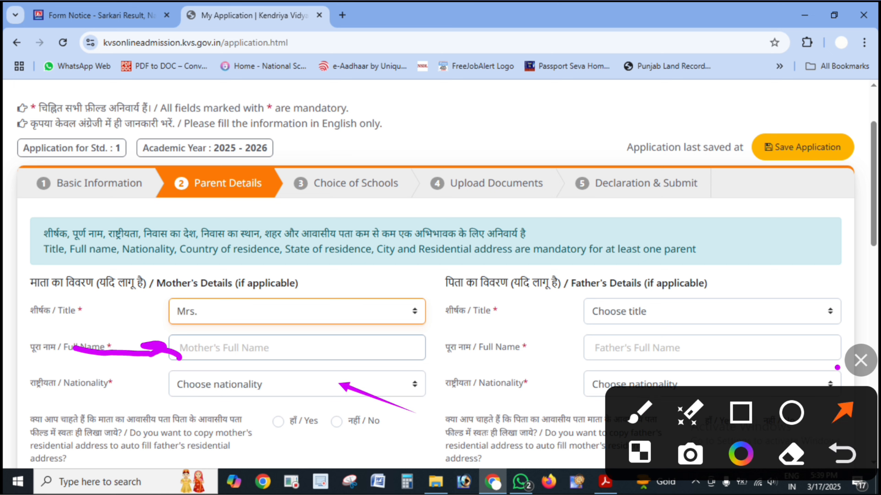
pyautogui.click(860, 361)
pyautogui.click(295, 384)
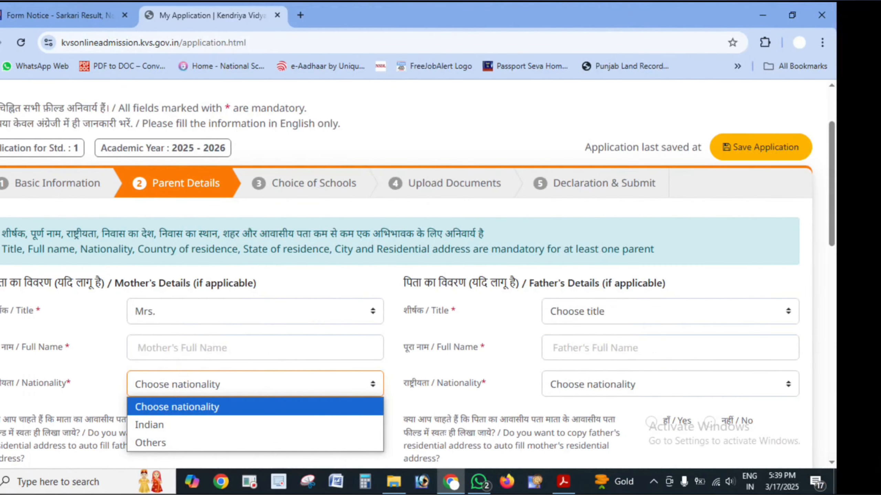
pyautogui.click(191, 425)
# Mark the question about copying the mother's residential address and its Yes and No options with arrows, clear them and choose Yes
pyautogui.hotkey('ctrl', 'shift', 'a')
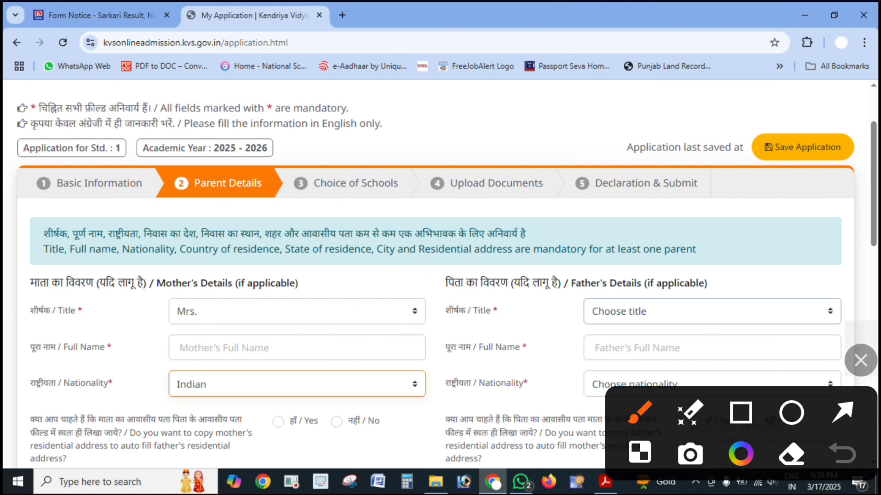
pyautogui.click(842, 412)
pyautogui.moveTo(14, 433); pyautogui.dragTo(104, 434)
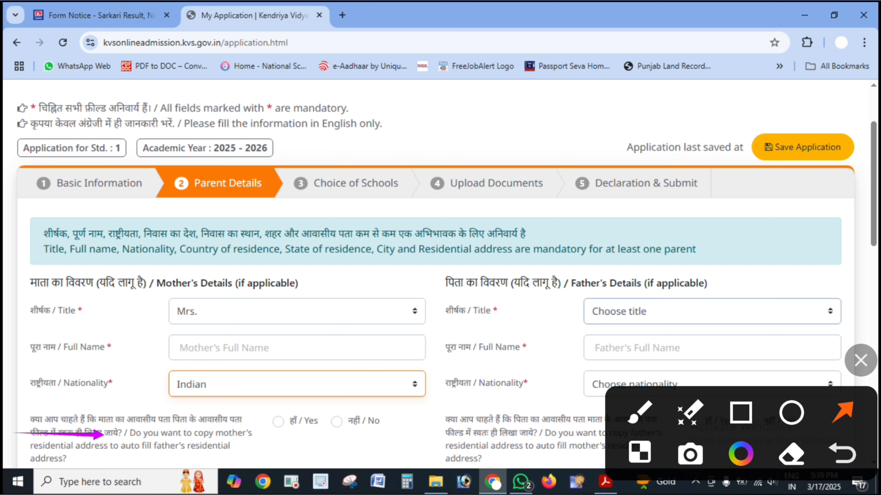
pyautogui.moveTo(424, 424); pyautogui.dragTo(290, 421)
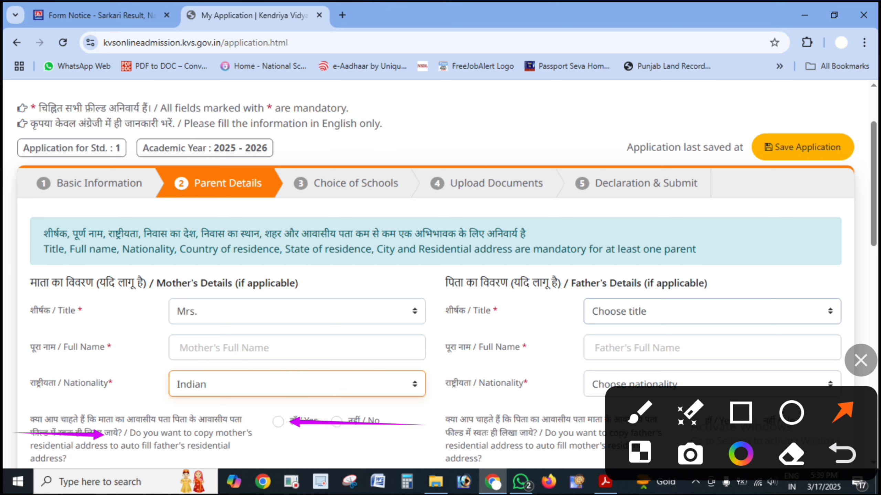
pyautogui.moveTo(443, 401); pyautogui.dragTo(349, 409)
pyautogui.click(278, 422)
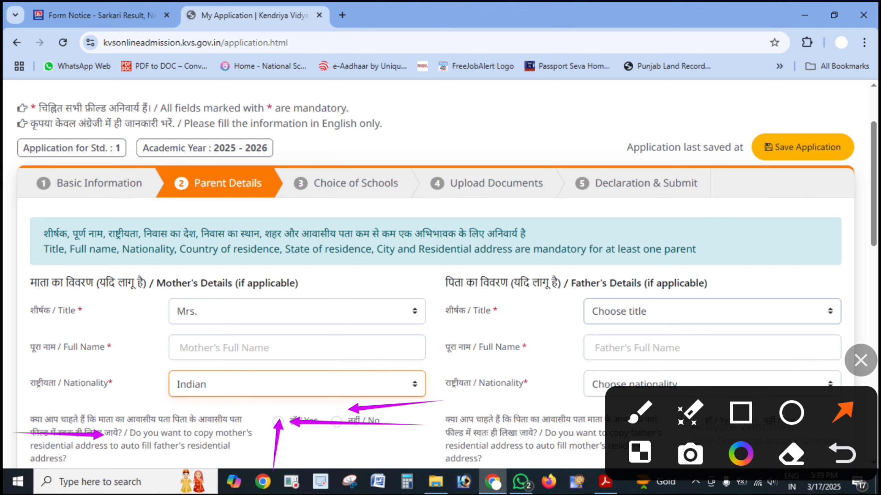
pyautogui.click(860, 361)
# Set the father's title to Mr., mark his Full Name field and clear the mark
pyautogui.click(710, 311)
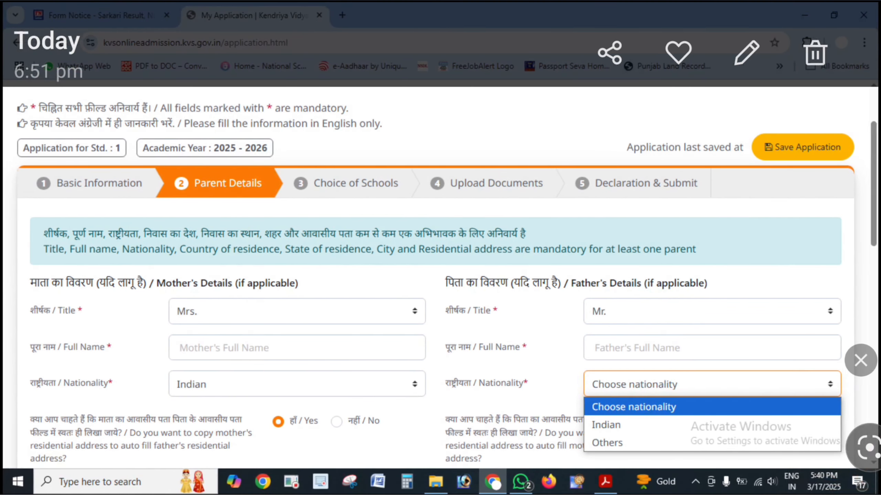
pyautogui.moveTo(459, 347); pyautogui.dragTo(551, 347)
pyautogui.click(861, 360)
# Mark the father's Nationality field with a freehand arrow and clear the mark
pyautogui.click(440, 248)
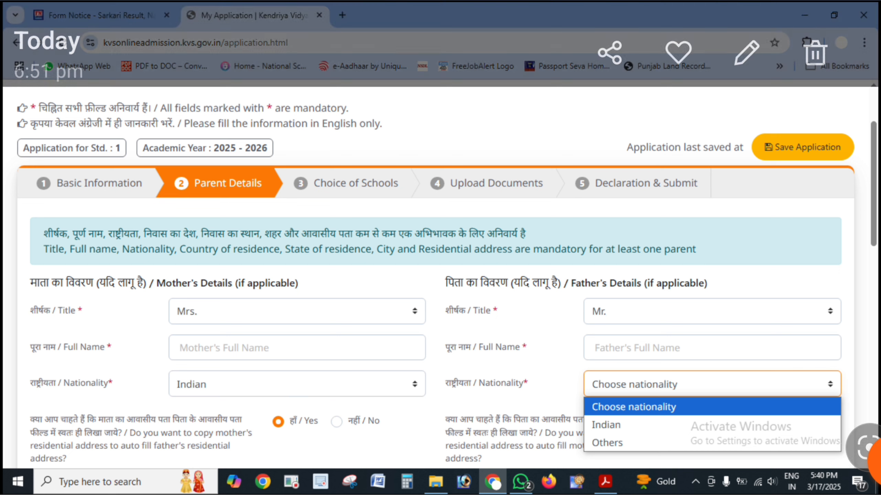
pyautogui.click(874, 463)
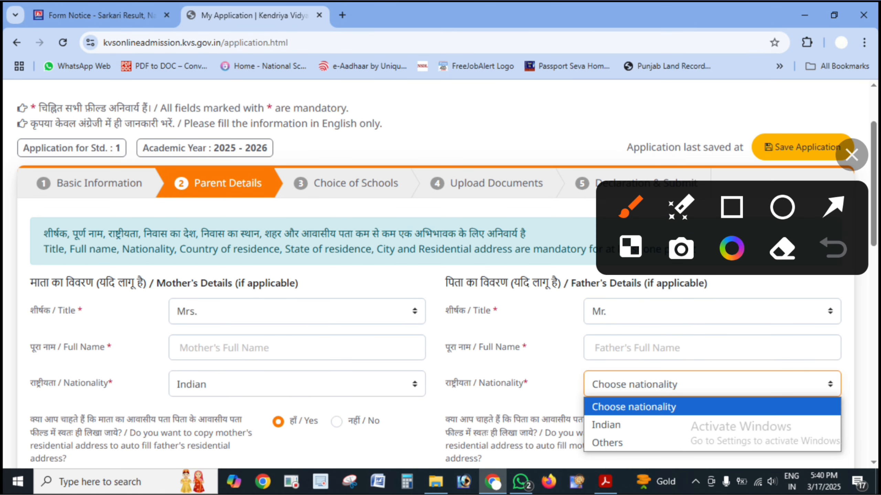
pyautogui.moveTo(460, 400)
pyautogui.mouseDown()
pyautogui.moveTo(524, 387)
pyautogui.moveTo(526, 375)
pyautogui.moveTo(535, 394)
pyautogui.mouseUp()
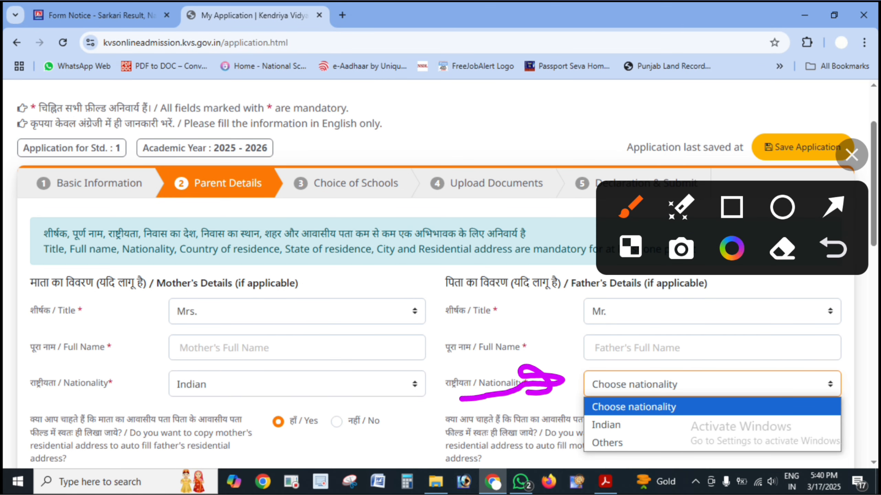
pyautogui.click(852, 155)
# Mark the mother's country, state, city, residential address, pincode, landline, mobile number and email fields with freehand arrows and strokes
pyautogui.scroll(-10, 440, 274)
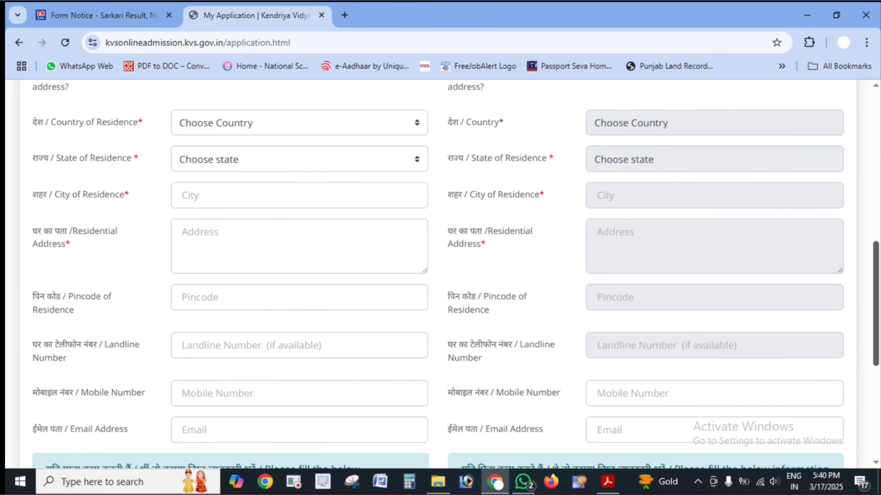
pyautogui.click(861, 361)
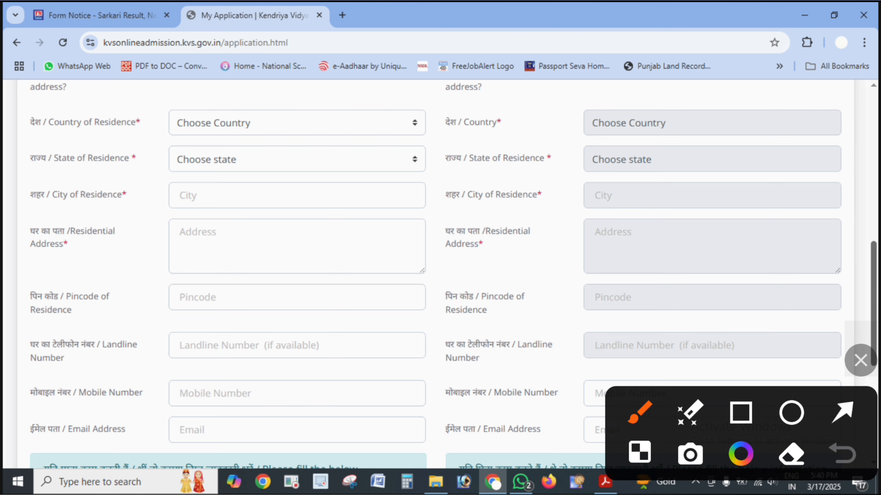
pyautogui.moveTo(7, 136)
pyautogui.mouseDown()
pyautogui.moveTo(152, 112)
pyautogui.moveTo(174, 126)
pyautogui.mouseUp()
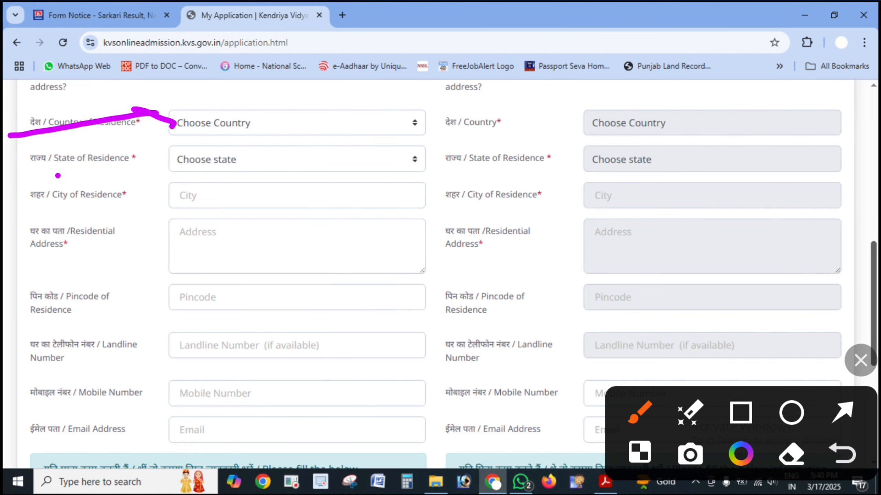
pyautogui.moveTo(58, 175)
pyautogui.mouseDown()
pyautogui.moveTo(132, 153)
pyautogui.moveTo(151, 179)
pyautogui.mouseUp()
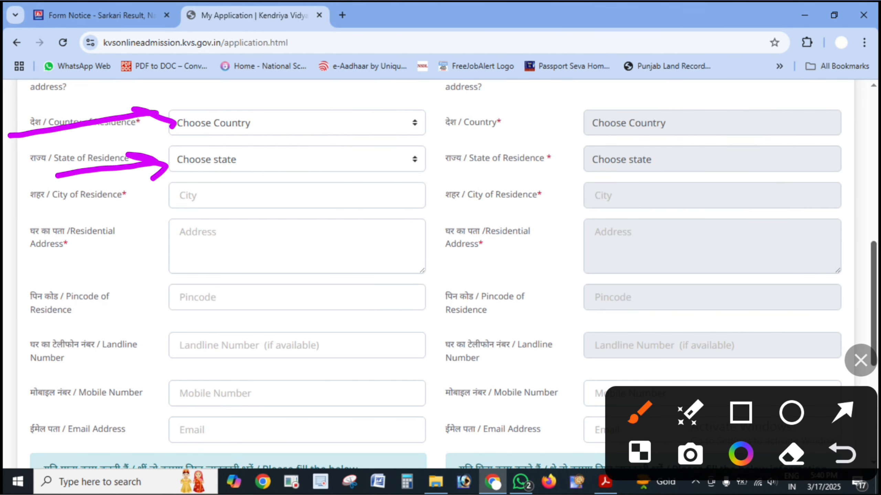
pyautogui.moveTo(52, 213)
pyautogui.mouseDown()
pyautogui.moveTo(115, 196)
pyautogui.moveTo(148, 213)
pyautogui.mouseUp()
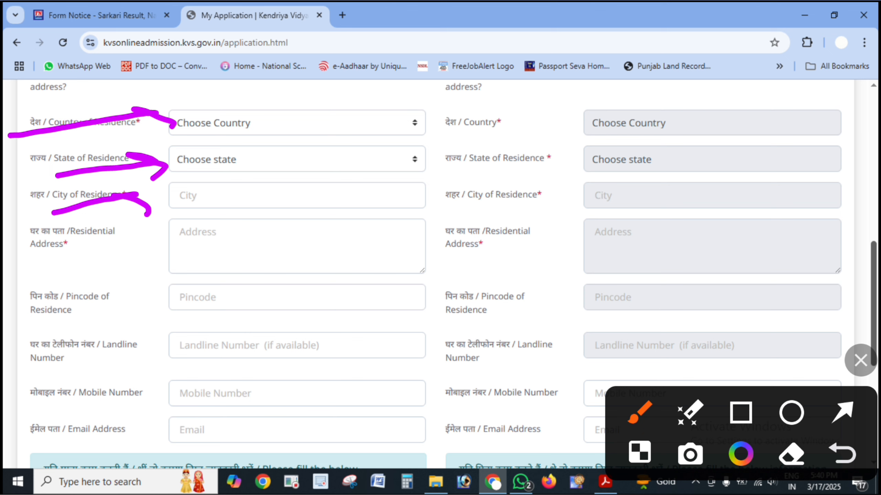
pyautogui.moveTo(67, 277)
pyautogui.mouseDown()
pyautogui.moveTo(145, 259)
pyautogui.moveTo(132, 275)
pyautogui.mouseUp()
pyautogui.moveTo(79, 319)
pyautogui.mouseDown()
pyautogui.moveTo(108, 311)
pyautogui.moveTo(140, 322)
pyautogui.mouseUp()
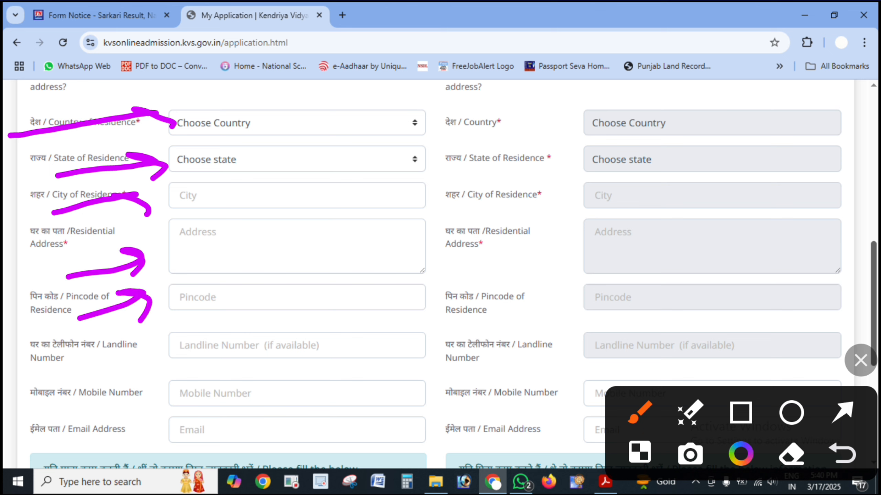
pyautogui.moveTo(114, 349); pyautogui.dragTo(184, 323)
pyautogui.moveTo(110, 398); pyautogui.dragTo(199, 351)
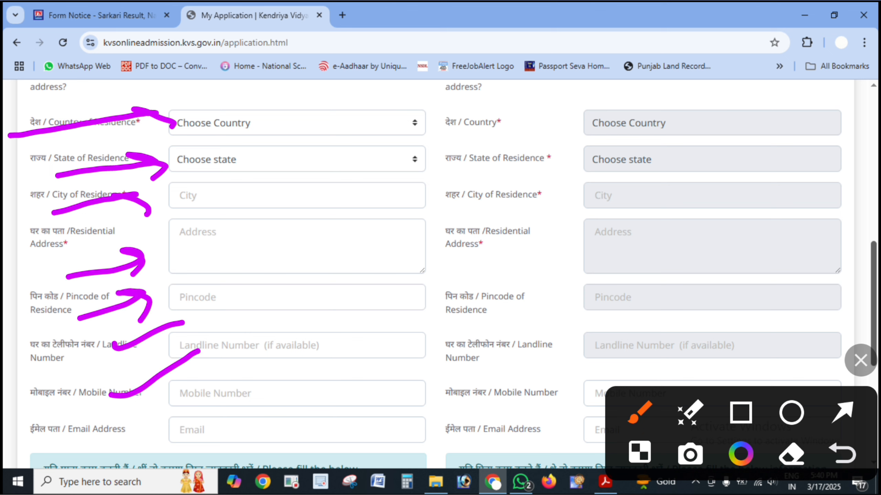
pyautogui.moveTo(103, 417); pyautogui.dragTo(147, 410)
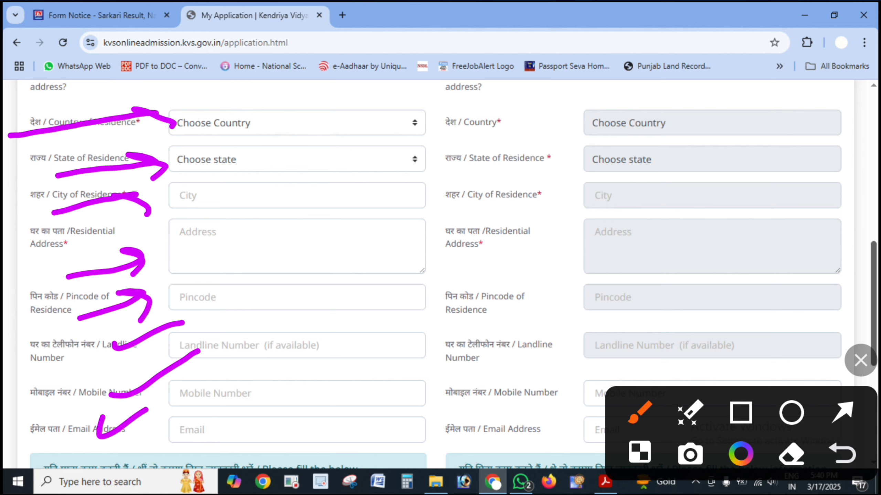
# Frame the mother's residence and contact fields, draw an arrow towards the father's column, handwrite Copy over it, and clear the drawing
pyautogui.moveTo(157, 108)
pyautogui.mouseDown()
pyautogui.moveTo(150, 305)
pyautogui.moveTo(165, 489)
pyautogui.mouseUp()
pyautogui.moveTo(141, 137)
pyautogui.mouseDown()
pyautogui.moveTo(145, 129)
pyautogui.moveTo(458, 125)
pyautogui.moveTo(430, 472)
pyautogui.moveTo(190, 471)
pyautogui.mouseUp()
pyautogui.moveTo(430, 295)
pyautogui.mouseDown()
pyautogui.moveTo(530, 266)
pyautogui.moveTo(524, 300)
pyautogui.mouseUp()
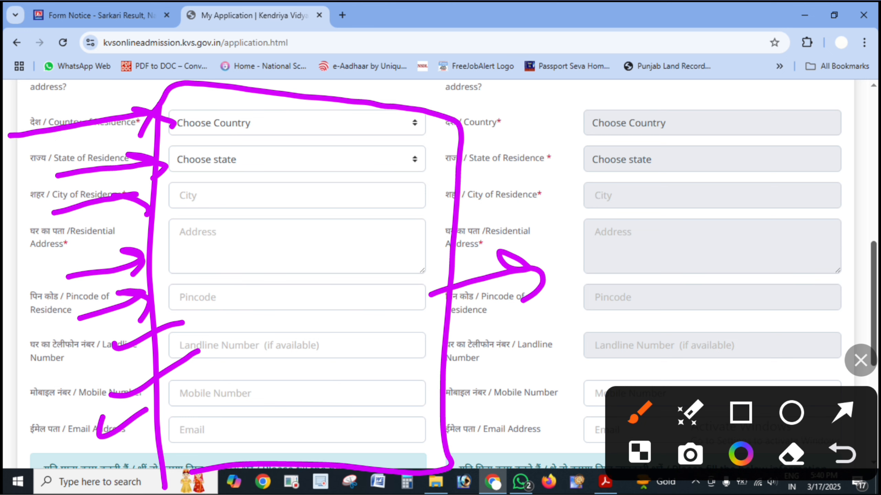
pyautogui.moveTo(676, 155); pyautogui.dragTo(637, 236)
pyautogui.moveTo(706, 212); pyautogui.dragTo(683, 208)
pyautogui.moveTo(736, 161); pyautogui.dragTo(739, 263)
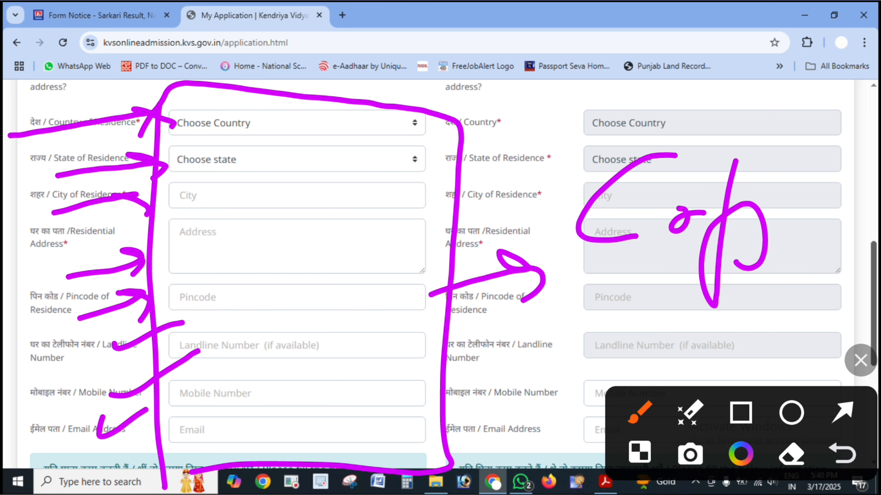
pyautogui.moveTo(770, 208); pyautogui.dragTo(739, 297)
pyautogui.press('Escape')
# Mark both parents' Occupation fields and the Next control with arrows, clear them and continue to Choice of Schools
pyautogui.scroll(-8, 440, 278)
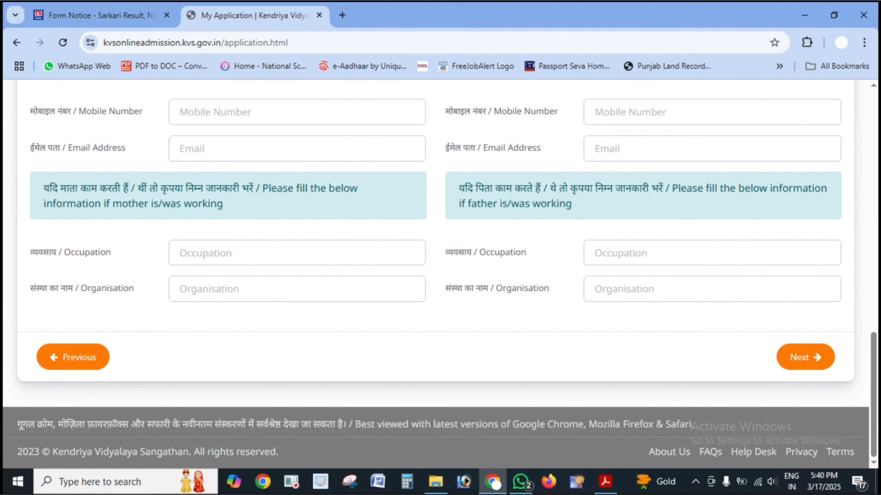
pyautogui.hotkey('ctrl', 'shift', 'd')
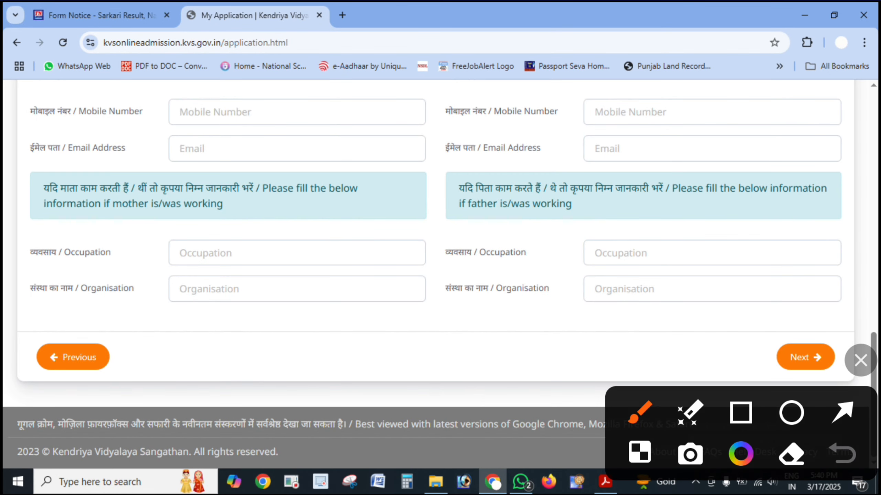
pyautogui.click(842, 412)
pyautogui.moveTo(2, 252); pyautogui.dragTo(175, 249)
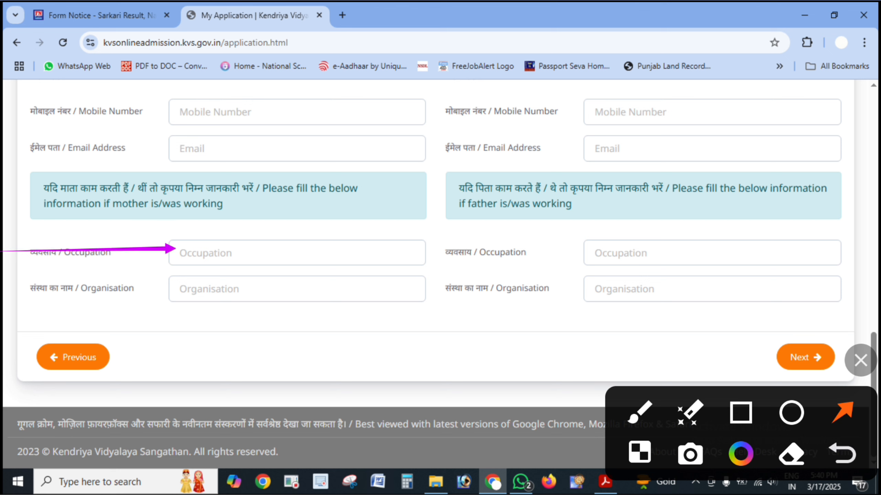
pyautogui.moveTo(832, 205); pyautogui.dragTo(628, 258)
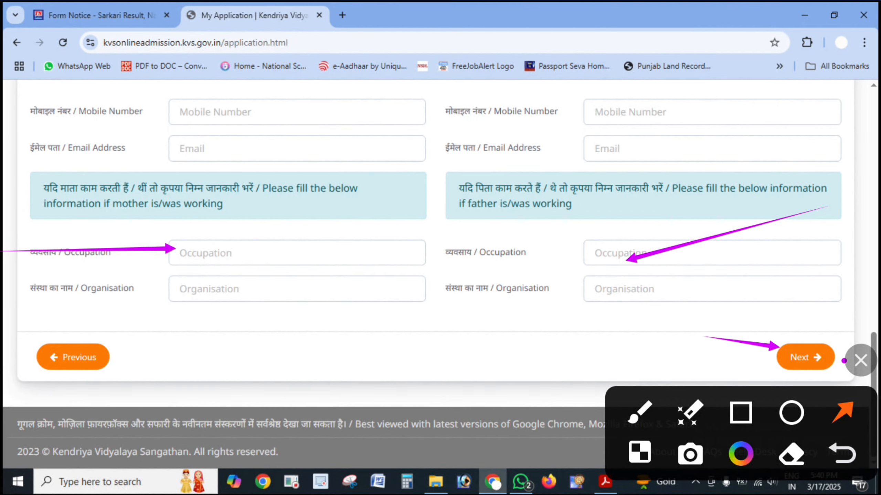
pyautogui.click(861, 361)
pyautogui.click(805, 358)
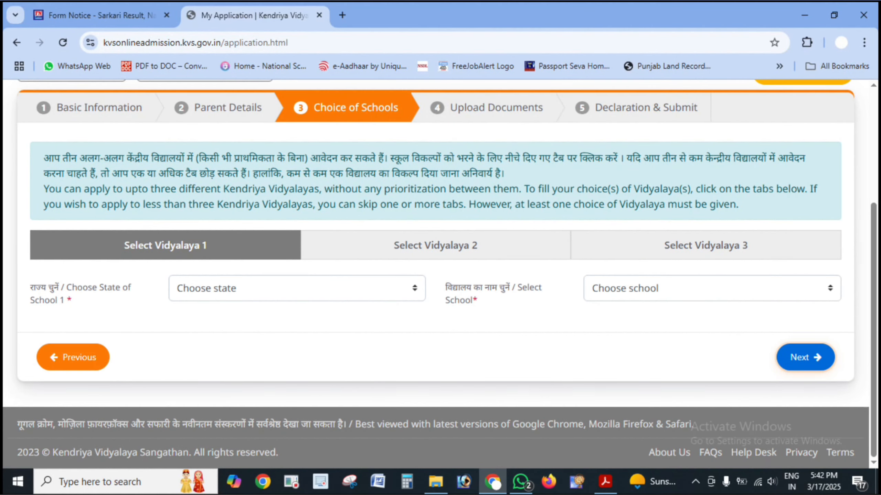
# Mark the Select Vidyalaya 1 heading, the Choice of Schools stage and the parts of the Hindi instruction text with arrows
pyautogui.click(861, 361)
pyautogui.click(843, 413)
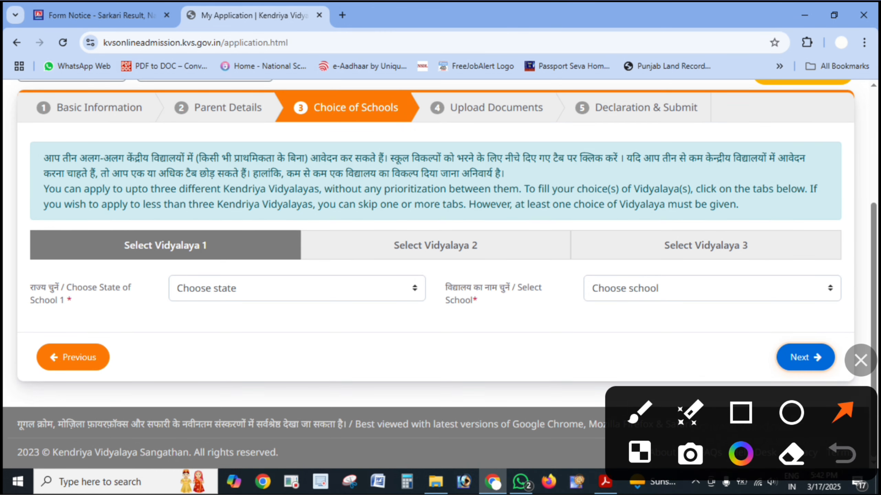
pyautogui.moveTo(2, 225); pyautogui.dragTo(119, 244)
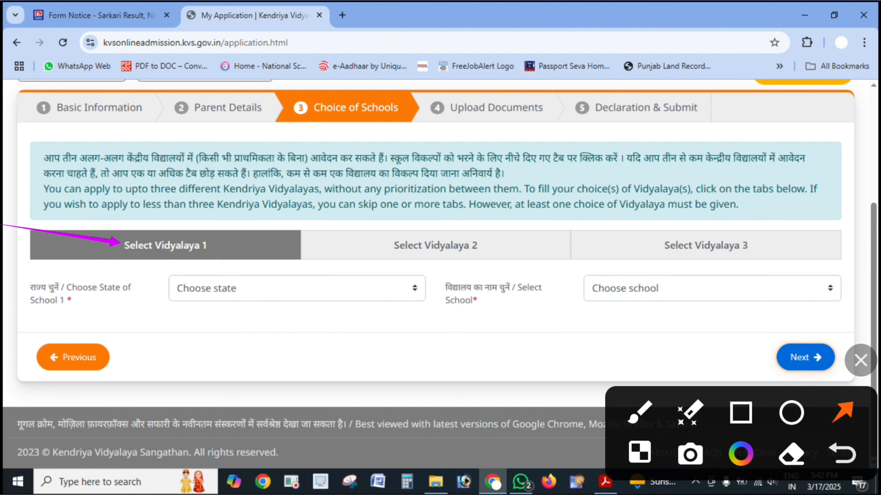
pyautogui.moveTo(255, 139); pyautogui.dragTo(314, 110)
pyautogui.moveTo(1, 179); pyautogui.dragTo(58, 170)
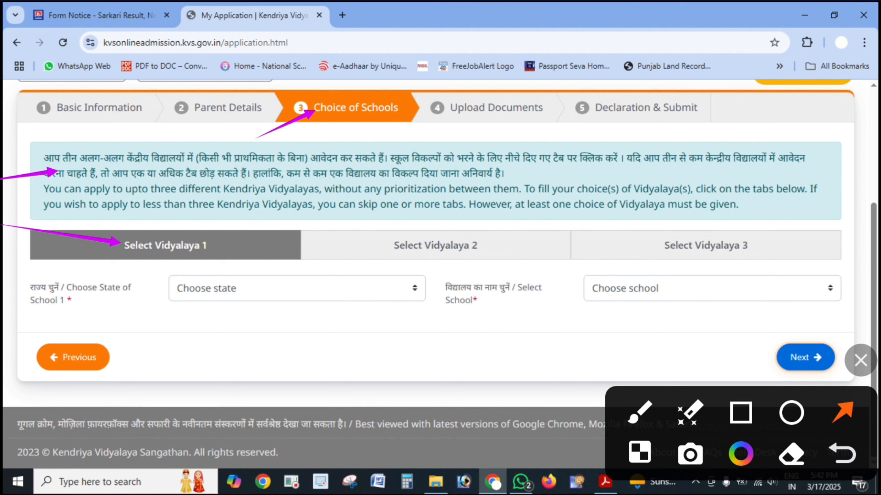
pyautogui.moveTo(157, 126); pyautogui.dragTo(218, 153)
pyautogui.moveTo(337, 126); pyautogui.dragTo(348, 148)
pyautogui.moveTo(387, 127); pyautogui.dragTo(421, 152)
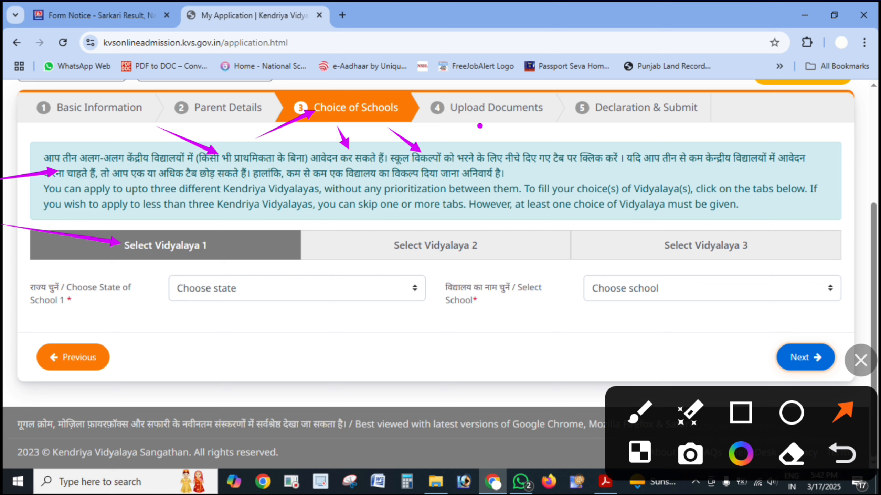
pyautogui.moveTo(480, 126); pyautogui.dragTo(521, 149)
pyautogui.moveTo(830, 113); pyautogui.dragTo(782, 134)
pyautogui.moveTo(3, 196); pyautogui.dragTo(123, 181)
pyautogui.moveTo(598, 183); pyautogui.dragTo(491, 178)
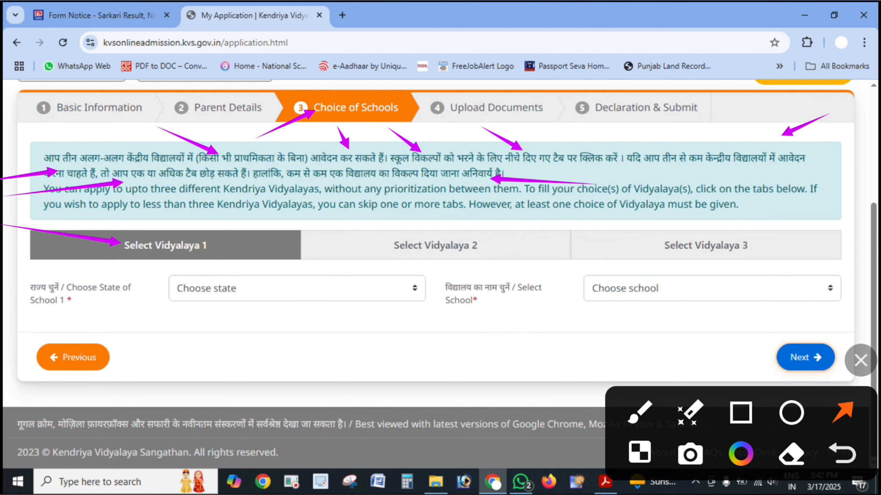
# Add arrows to the Select Vidyalaya 2 and 3 headings and to the state field for School 1
pyautogui.moveTo(363, 214); pyautogui.dragTo(426, 244)
pyautogui.moveTo(643, 212); pyautogui.dragTo(704, 254)
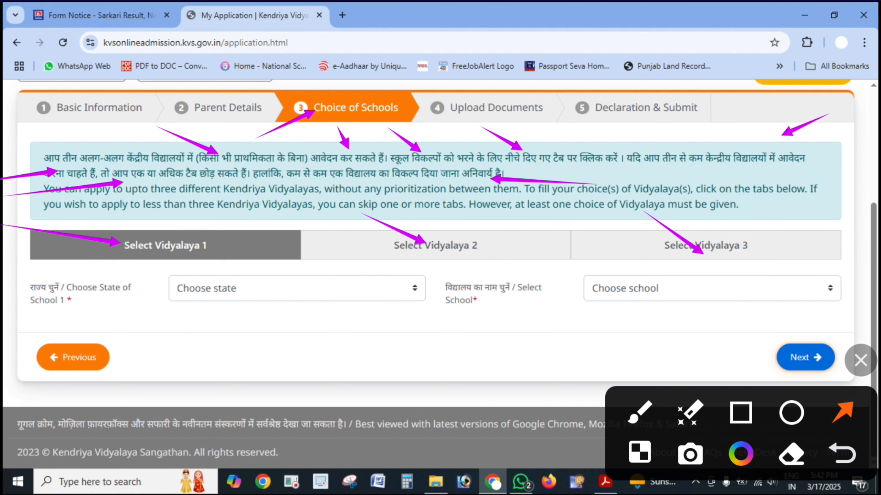
pyautogui.moveTo(2, 300); pyautogui.dragTo(103, 291)
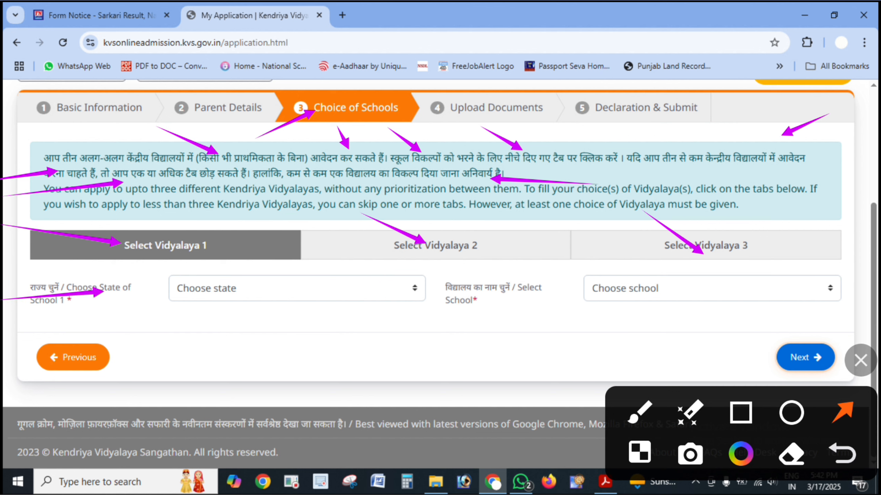
pyautogui.moveTo(127, 318); pyautogui.dragTo(219, 288)
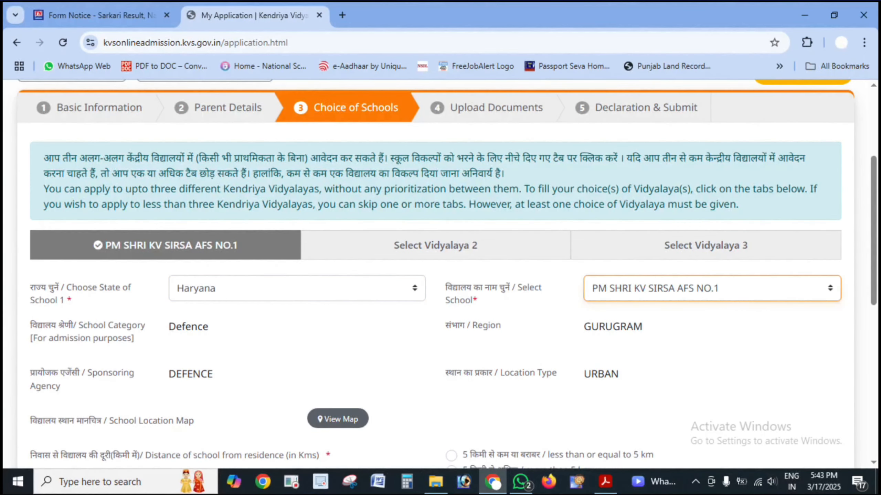
# Mark the selected school, its category, sponsoring agency, region and location type with arrows, and clear them
pyautogui.click(875, 462)
pyautogui.click(842, 412)
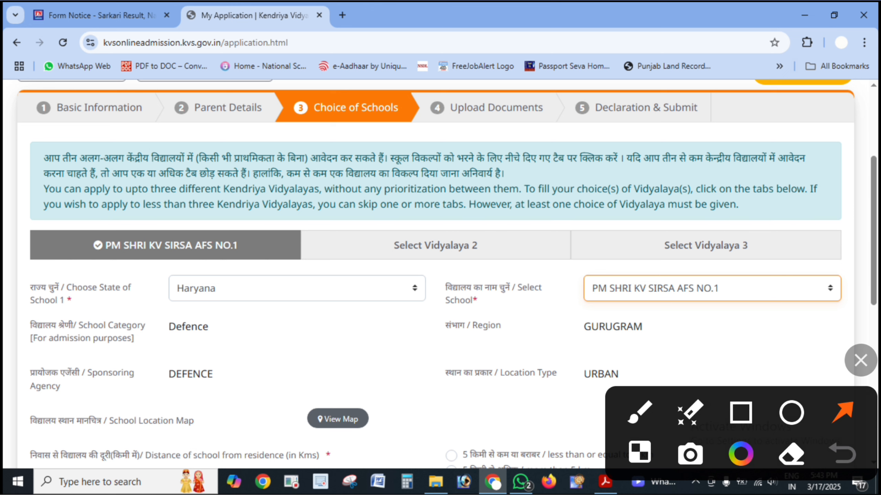
pyautogui.moveTo(486, 252); pyautogui.dragTo(581, 279)
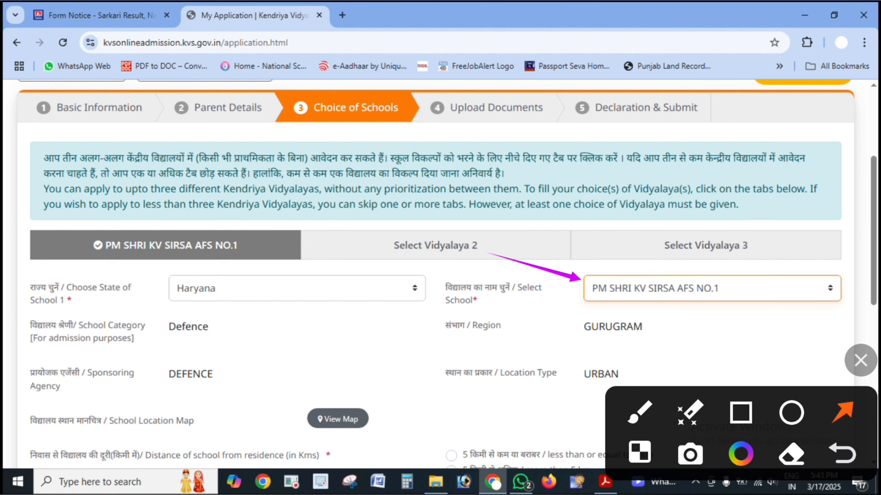
pyautogui.moveTo(89, 322); pyautogui.dragTo(159, 326)
pyautogui.moveTo(112, 350); pyautogui.dragTo(175, 372)
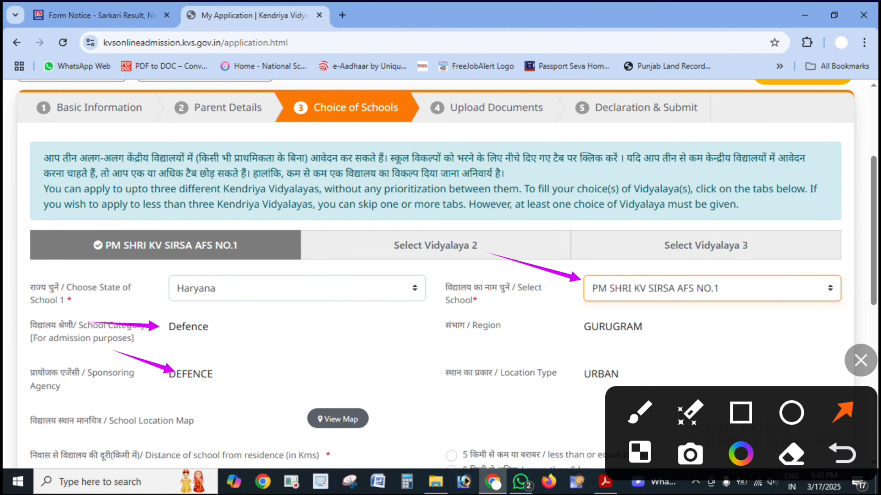
pyautogui.moveTo(530, 291); pyautogui.dragTo(566, 318)
pyautogui.moveTo(525, 352); pyautogui.dragTo(536, 361)
pyautogui.click(861, 360)
# Open the list of Haryana schools, mark several entries such as KV MATHANA and KV KARNAL with arrows, and clear them
pyautogui.click(711, 289)
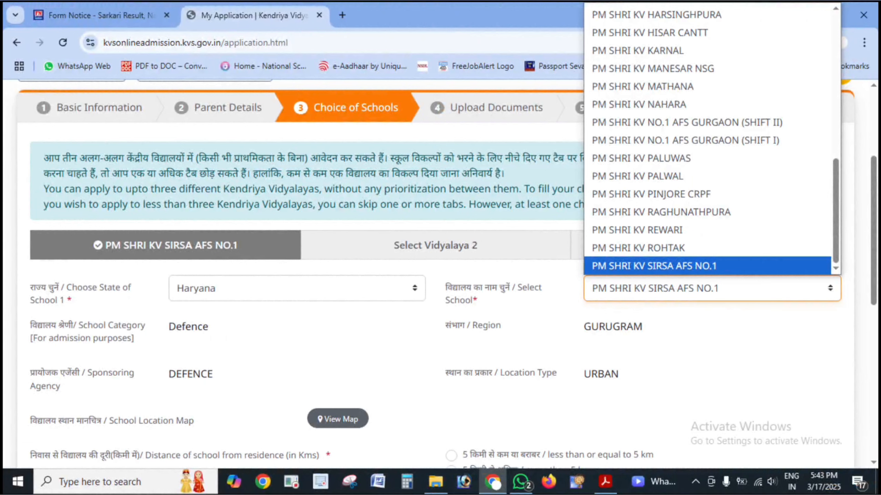
pyautogui.click(876, 462)
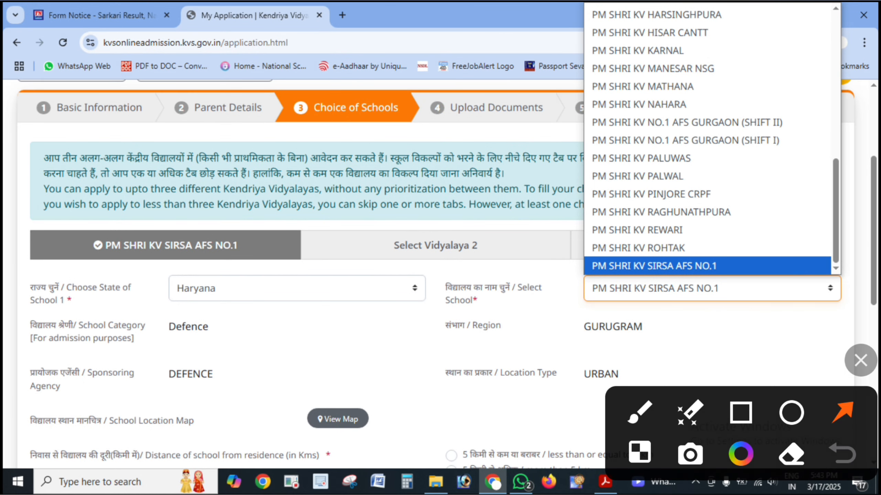
pyautogui.moveTo(461, 267); pyautogui.dragTo(579, 201)
pyautogui.moveTo(496, 193); pyautogui.dragTo(605, 137)
pyautogui.moveTo(510, 128); pyautogui.dragTo(622, 90)
pyautogui.moveTo(502, 94); pyautogui.dragTo(621, 52)
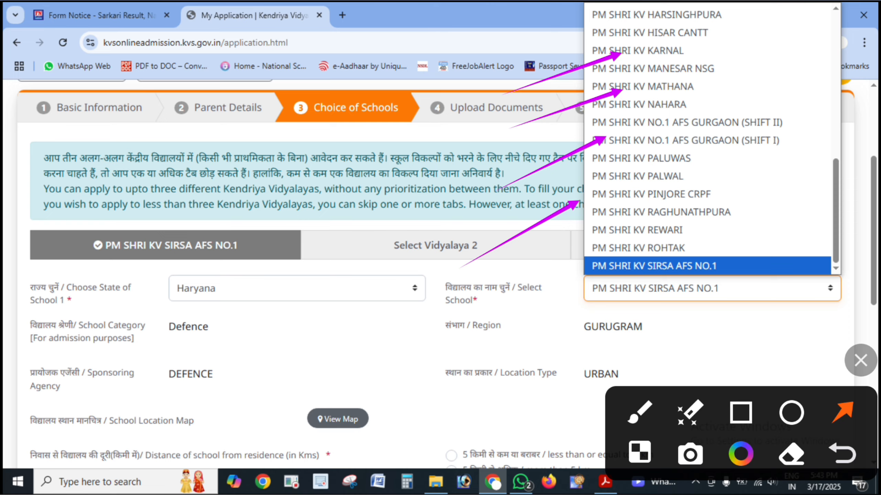
pyautogui.click(860, 361)
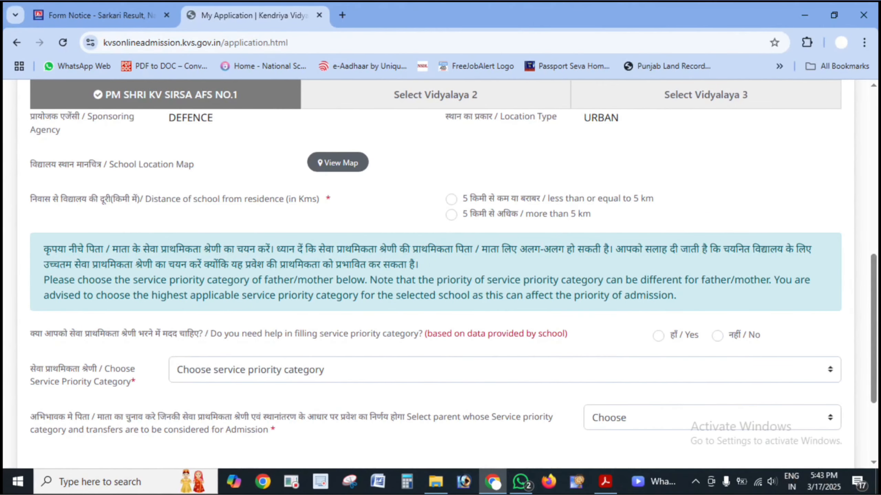
# Mark the distance option for 5 km or less with a freehand arrow, clear it and choose that option
pyautogui.click(876, 462)
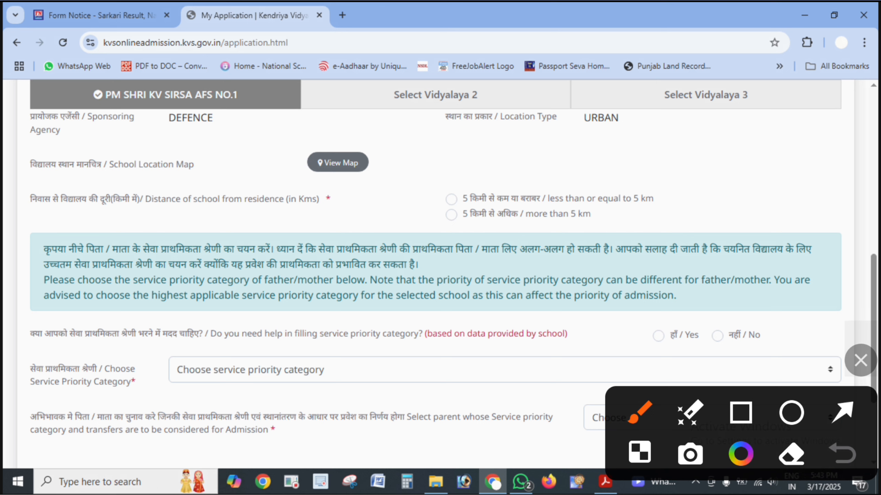
pyautogui.moveTo(717, 157)
pyautogui.mouseDown()
pyautogui.moveTo(516, 183)
pyautogui.moveTo(507, 171)
pyautogui.moveTo(543, 193)
pyautogui.mouseUp()
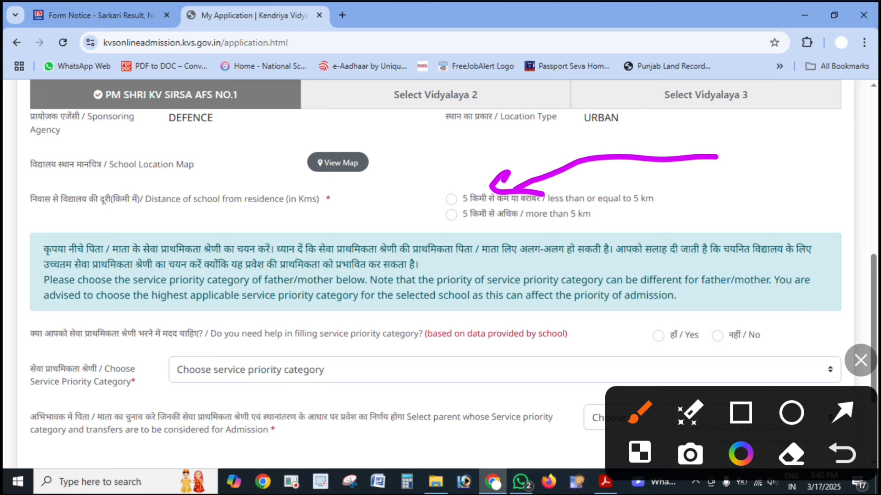
pyautogui.click(860, 361)
pyautogui.click(451, 199)
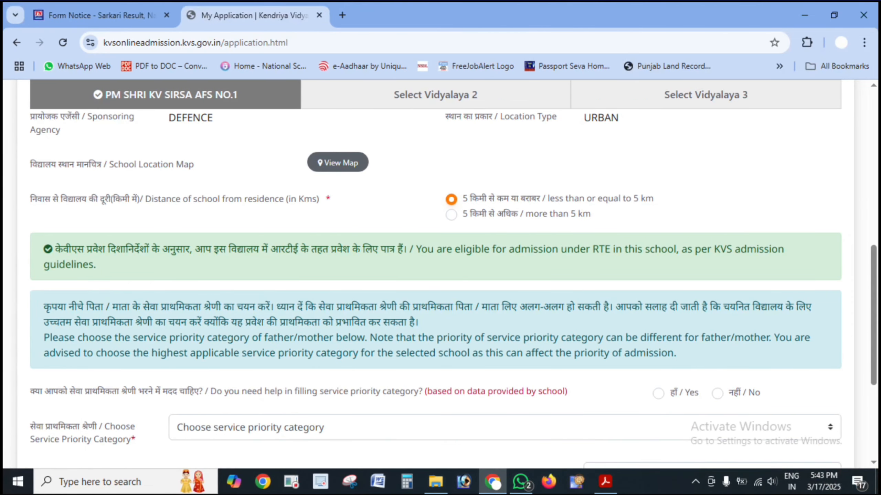
# Mark the green RTE eligibility message with arrows and switch the school distance to more than 5 km
pyautogui.click(860, 361)
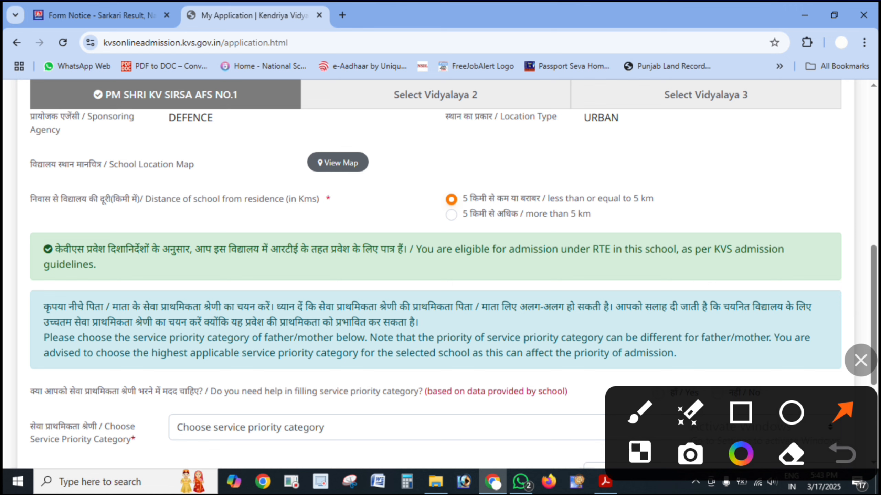
pyautogui.moveTo(3, 237); pyautogui.dragTo(217, 249)
pyautogui.moveTo(409, 283); pyautogui.dragTo(454, 262)
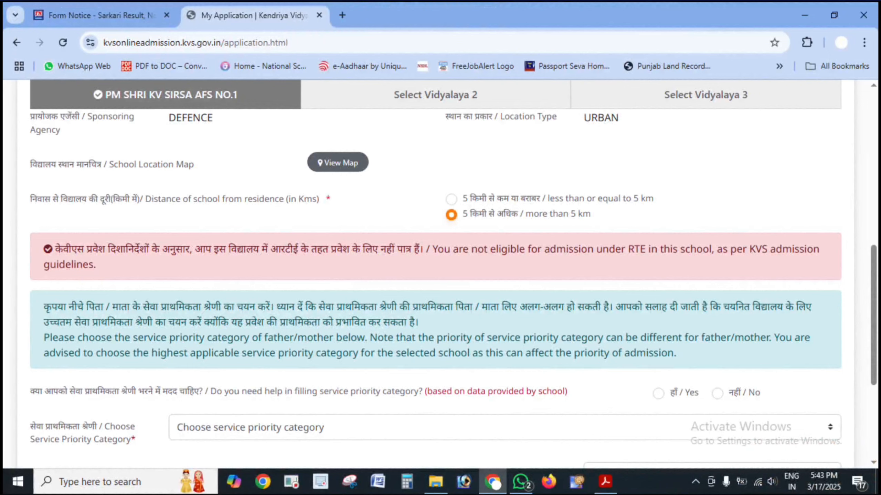
# Mark the red RTE ineligibility message and the 5 km or less option with arrows, and clear them
pyautogui.click(875, 462)
pyautogui.click(843, 412)
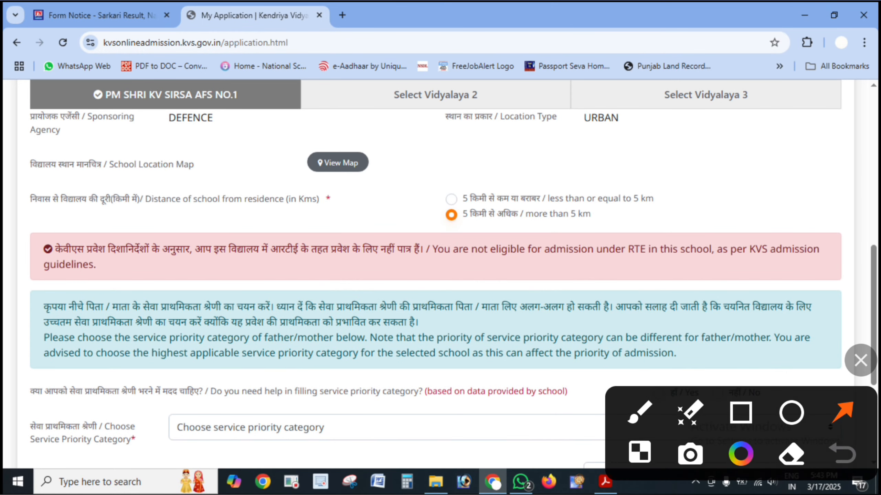
pyautogui.moveTo(820, 186); pyautogui.dragTo(660, 230)
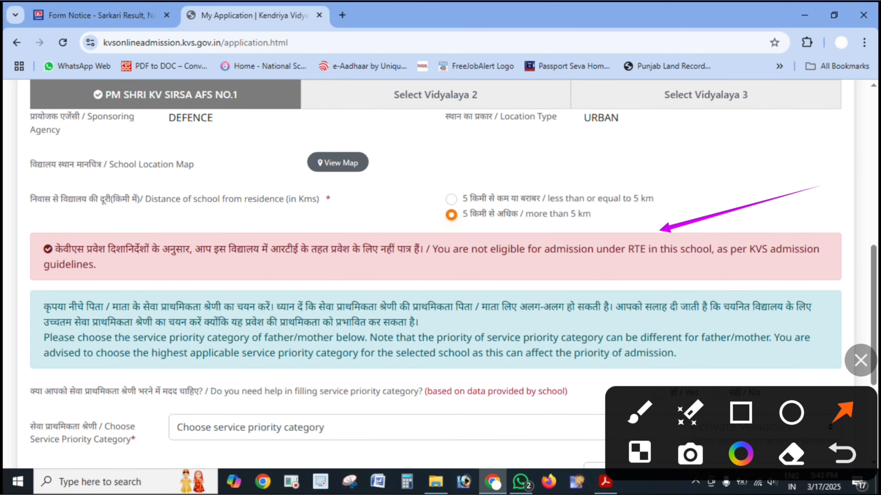
pyautogui.moveTo(545, 160); pyautogui.dragTo(458, 193)
pyautogui.click(861, 360)
# Move the annotation tools off the lower part of the form and mark parts of the Hindi service priority notice with arrows
pyautogui.click(874, 462)
pyautogui.moveTo(861, 361)
pyautogui.mouseDown()
pyautogui.moveTo(718, 165)
pyautogui.moveTo(714, 42)
pyautogui.moveTo(757, 42)
pyautogui.mouseUp()
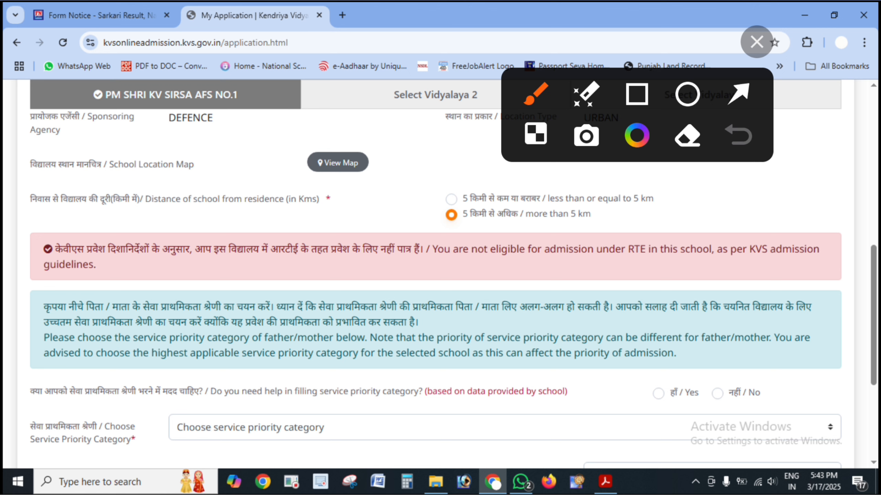
pyautogui.click(739, 94)
pyautogui.moveTo(2, 306); pyautogui.dragTo(146, 298)
pyautogui.moveTo(354, 236); pyautogui.dragTo(328, 284)
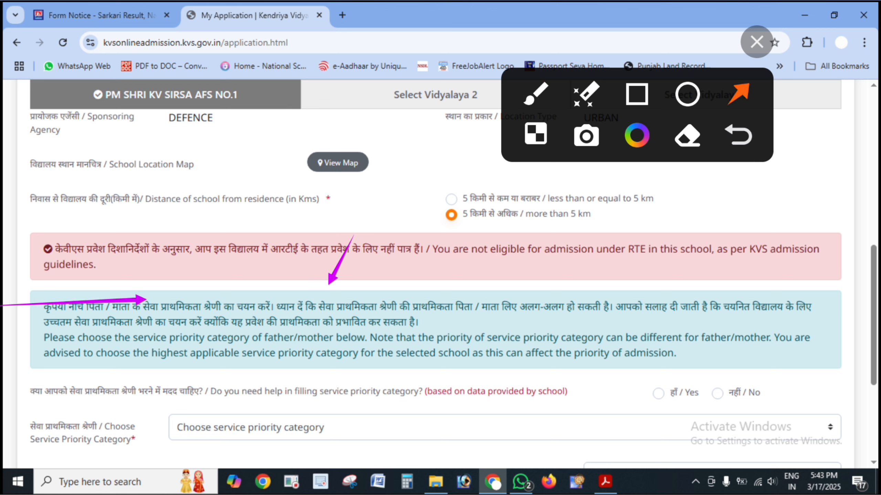
pyautogui.moveTo(456, 267); pyautogui.dragTo(451, 291)
pyautogui.moveTo(736, 243); pyautogui.dragTo(682, 293)
pyautogui.moveTo(1, 346); pyautogui.dragTo(63, 322)
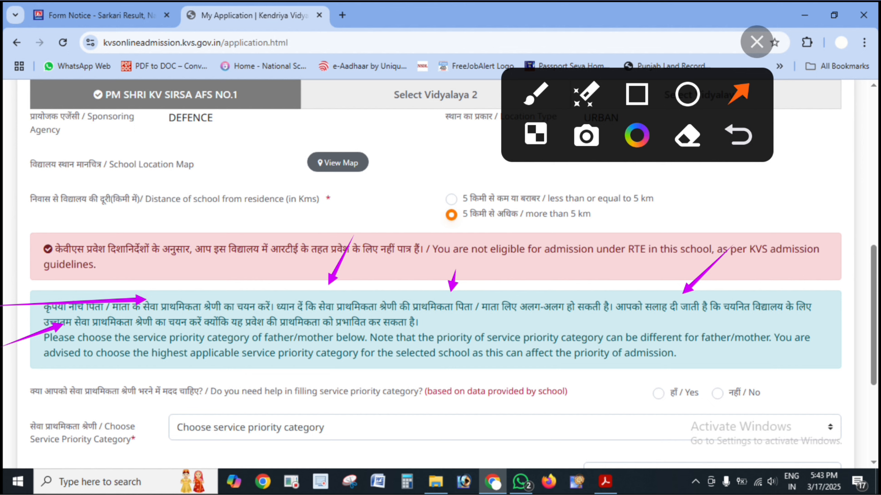
# Add arrows to the service priority help question, its Yes option and the Choose Service Priority Category field
pyautogui.moveTo(1, 403); pyautogui.dragTo(75, 392)
pyautogui.moveTo(618, 390); pyautogui.dragTo(646, 395)
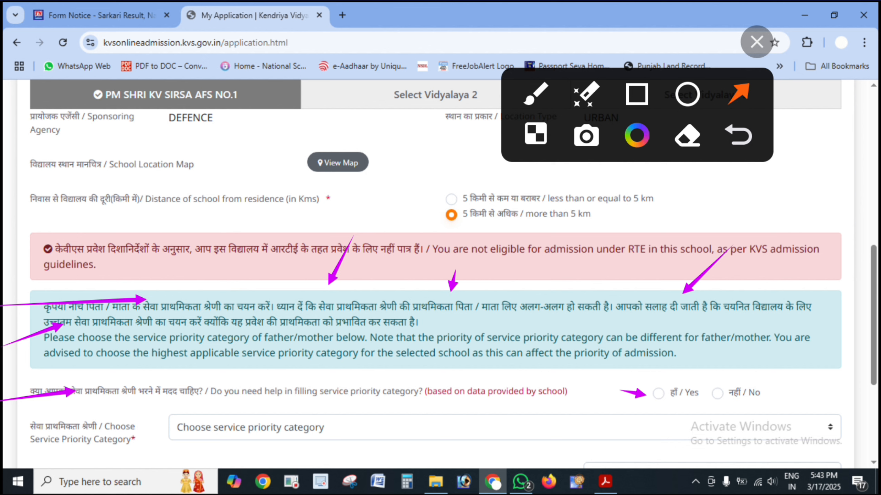
pyautogui.moveTo(136, 418); pyautogui.dragTo(251, 424)
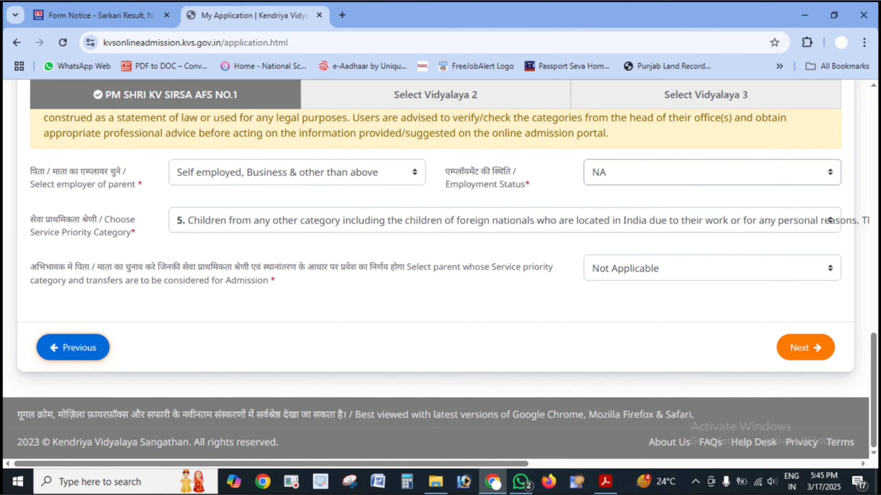
# Mark the employer value Self employed, Business & other than above and the Employment Status NA with arrows
pyautogui.click(874, 462)
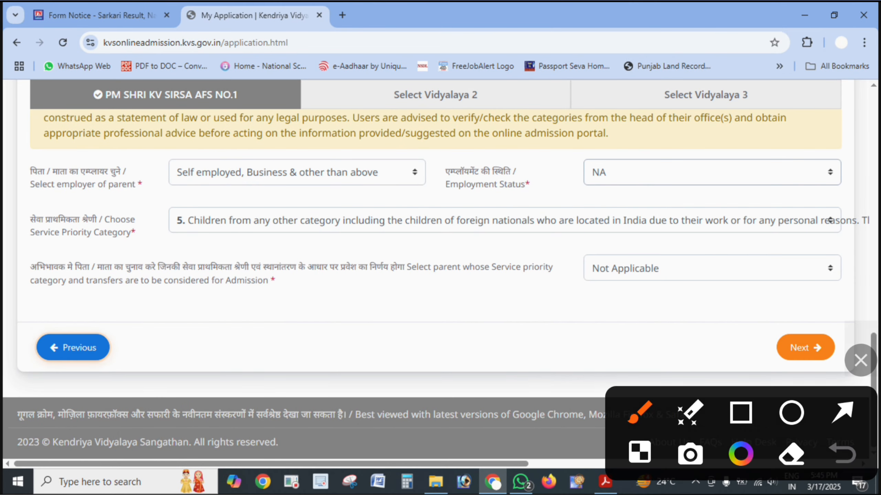
pyautogui.click(842, 413)
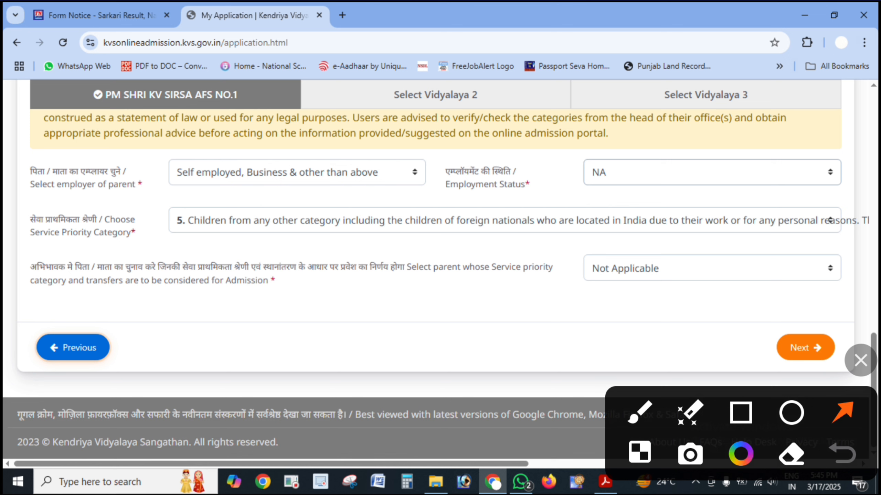
pyautogui.moveTo(129, 160); pyautogui.dragTo(240, 171)
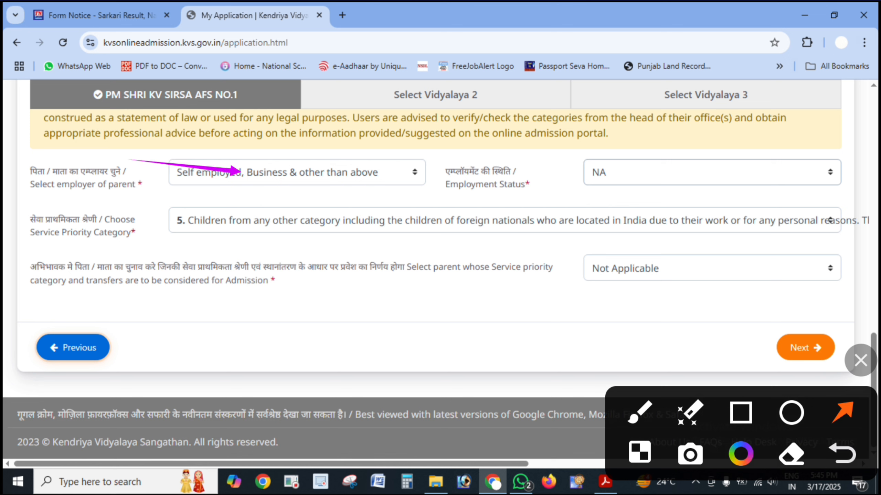
pyautogui.moveTo(433, 137); pyautogui.dragTo(344, 168)
pyautogui.moveTo(512, 166); pyautogui.dragTo(606, 169)
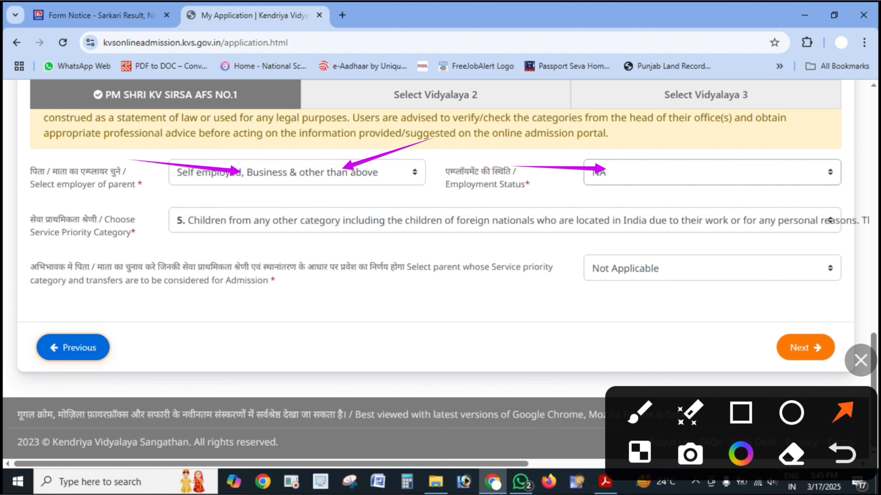
# Add arrows to the service priority category, the employment status, the Not Applicable parent choice and Next, and clear all marks
pyautogui.moveTo(4, 253)
pyautogui.mouseDown()
pyautogui.moveTo(176, 223)
pyautogui.moveTo(194, 229)
pyautogui.mouseUp()
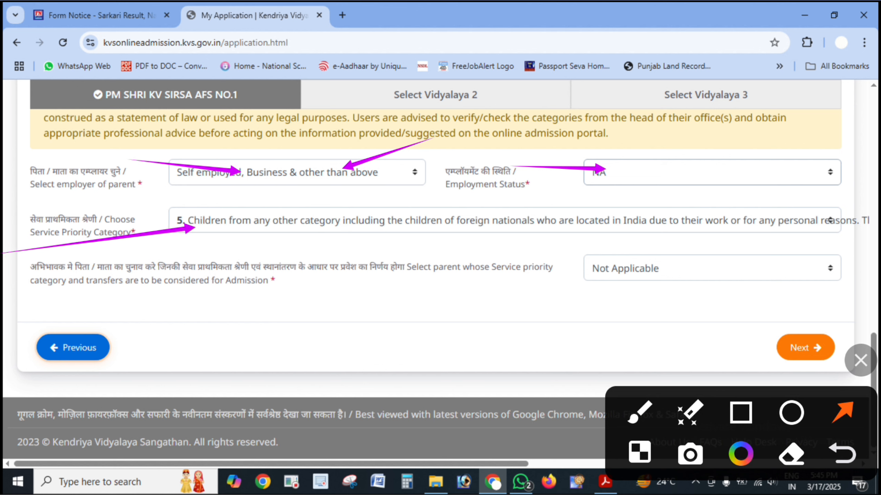
pyautogui.moveTo(431, 245); pyautogui.dragTo(479, 219)
pyautogui.moveTo(542, 138); pyautogui.dragTo(609, 170)
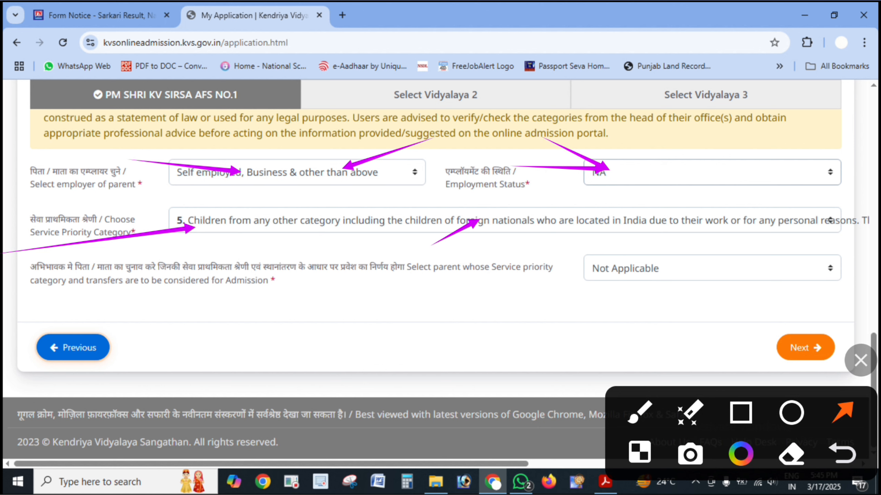
pyautogui.moveTo(521, 326); pyautogui.dragTo(601, 283)
pyautogui.moveTo(713, 344); pyautogui.dragTo(784, 352)
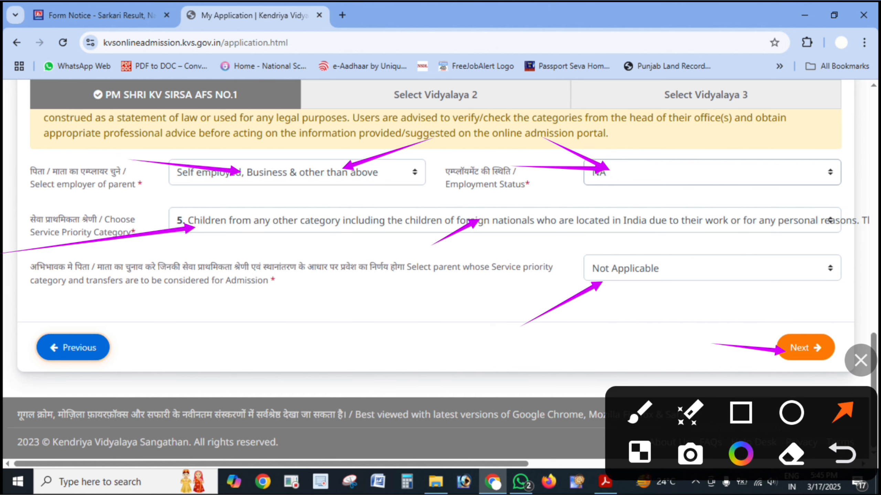
pyautogui.click(861, 361)
# Advance to the Upload Documents stage and mark its heading, the date of birth proof and the passport photo labels with arrows
pyautogui.moveTo(676, 248); pyautogui.dragTo(225, 248)
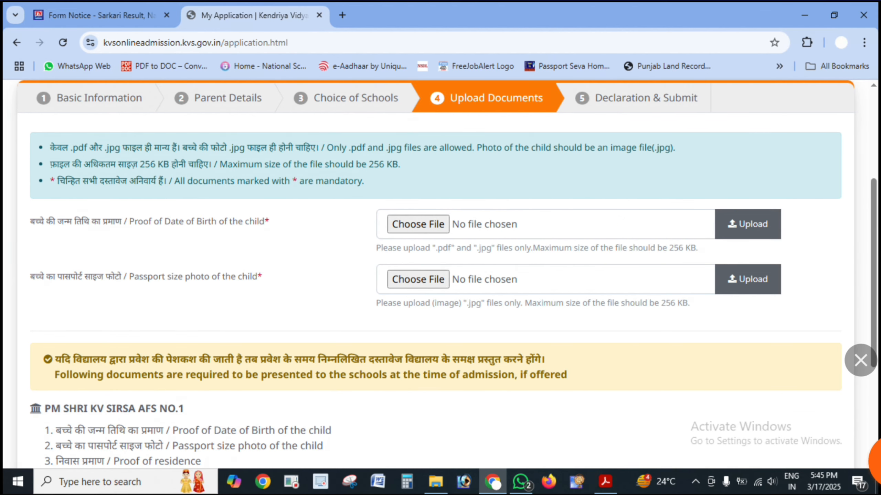
pyautogui.moveTo(316, 140); pyautogui.dragTo(438, 100)
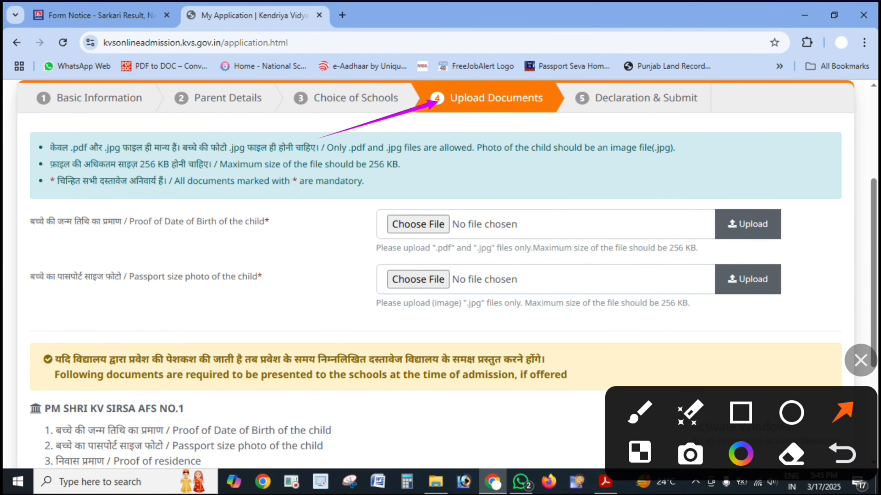
pyautogui.moveTo(0, 179); pyautogui.dragTo(55, 212)
pyautogui.moveTo(1, 311); pyautogui.dragTo(74, 287)
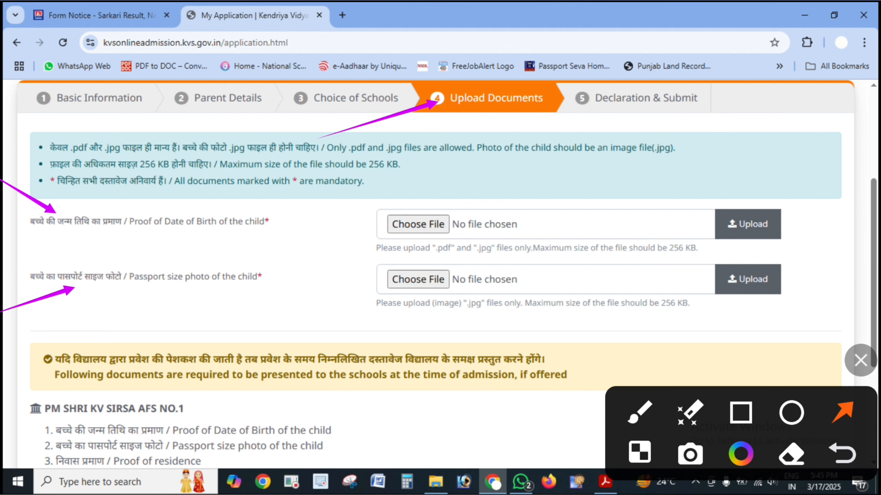
# Add arrows to the allowed file types and the 256 KB size limits of both upload fields
pyautogui.moveTo(314, 251); pyautogui.dragTo(390, 249)
pyautogui.moveTo(427, 220); pyautogui.dragTo(436, 233)
pyautogui.moveTo(490, 211); pyautogui.dragTo(483, 231)
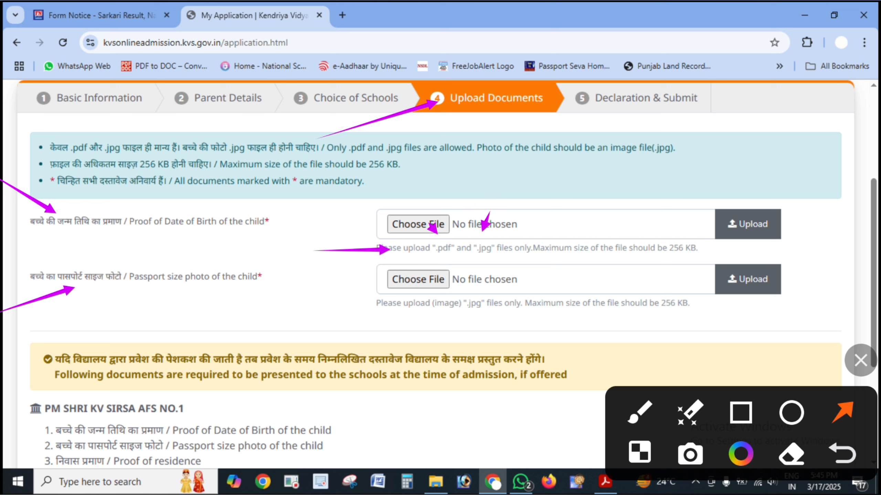
pyautogui.moveTo(809, 256); pyautogui.dragTo(695, 252)
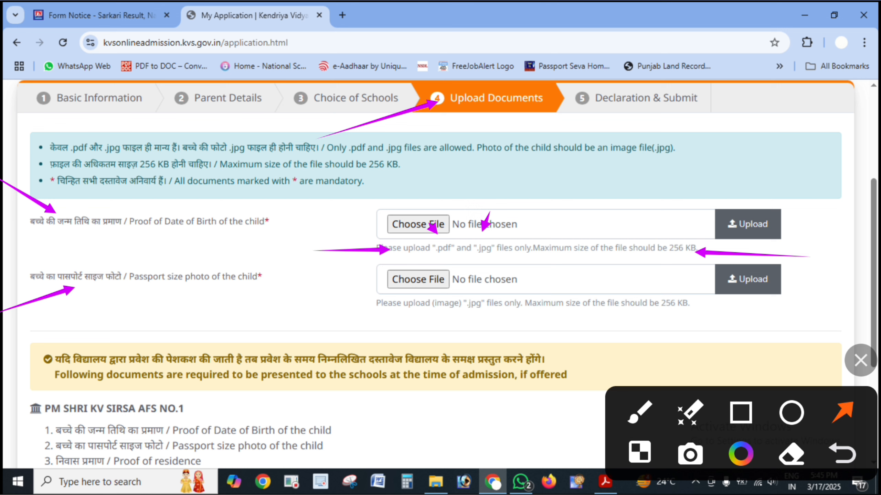
pyautogui.moveTo(269, 322); pyautogui.dragTo(500, 286)
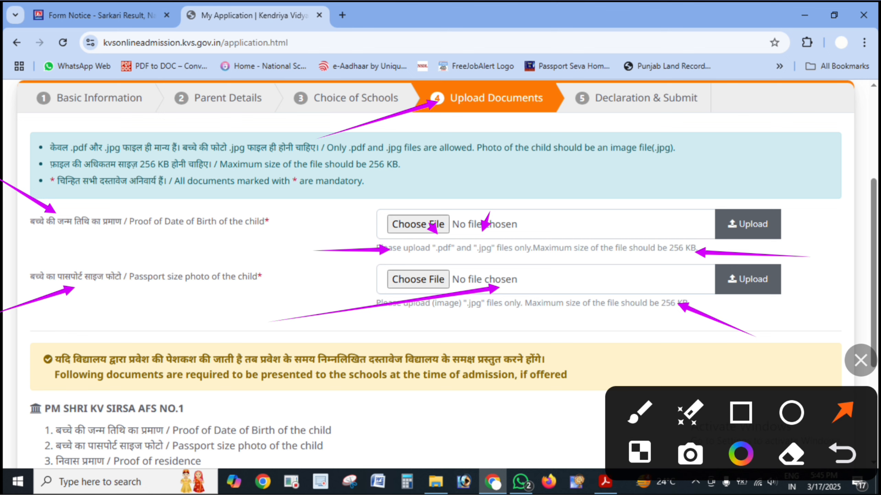
pyautogui.moveTo(458, 346); pyautogui.dragTo(465, 322)
# Mark the Upload buttons of both documents with arrows, and clear all marks
pyautogui.moveTo(806, 189); pyautogui.dragTo(708, 225)
pyautogui.moveTo(799, 267); pyautogui.dragTo(777, 277)
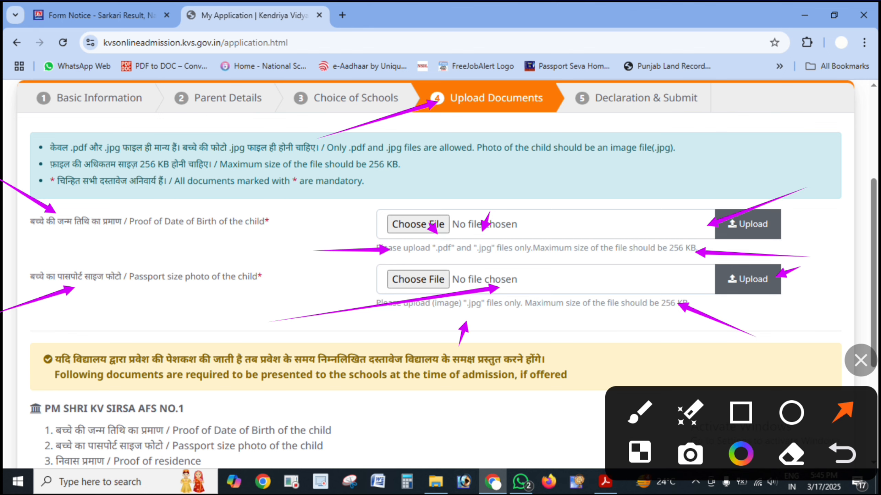
pyautogui.click(861, 360)
# Mark the start and end of the Hindi notice about documents to present at admission with arrows
pyautogui.scroll(-5, 440, 274)
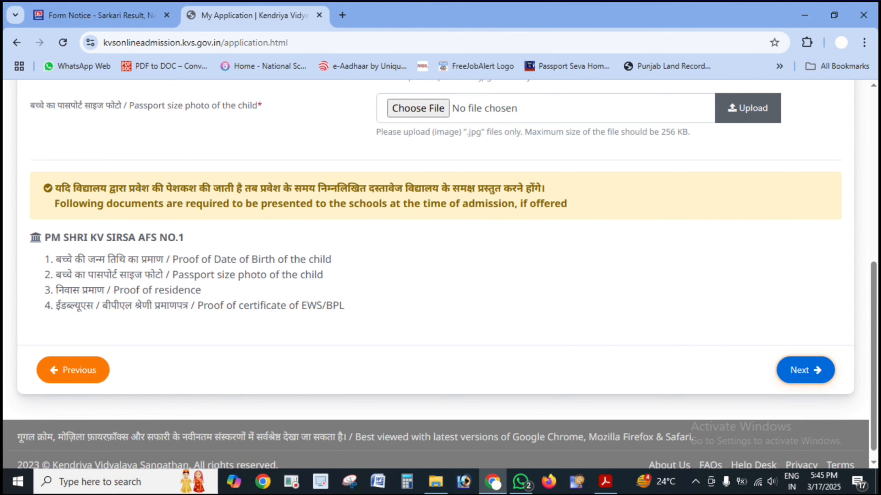
pyautogui.hotkey('ctrl', 'shift', 'd')
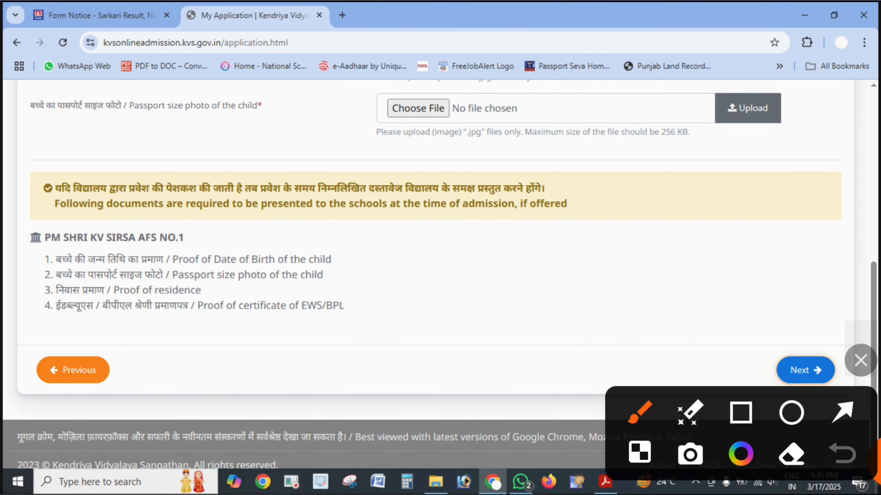
pyautogui.moveTo(32, 158); pyautogui.dragTo(177, 179)
pyautogui.click(656, 169)
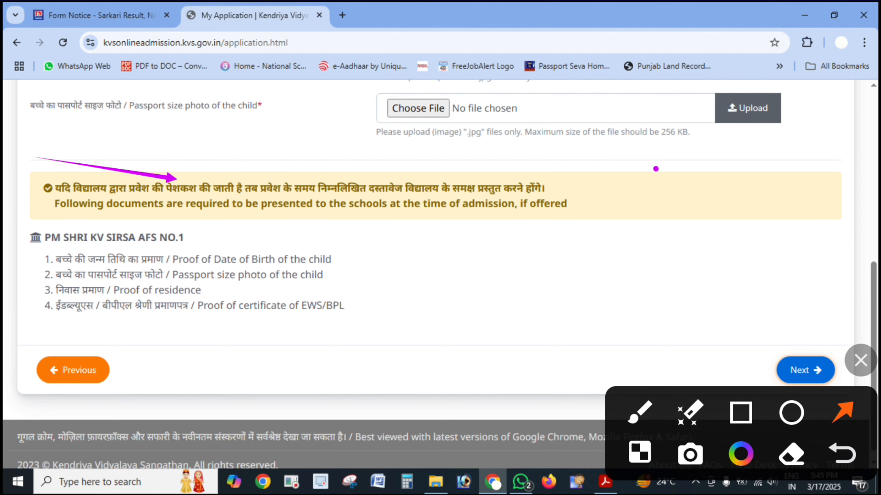
pyautogui.moveTo(656, 168); pyautogui.dragTo(541, 188)
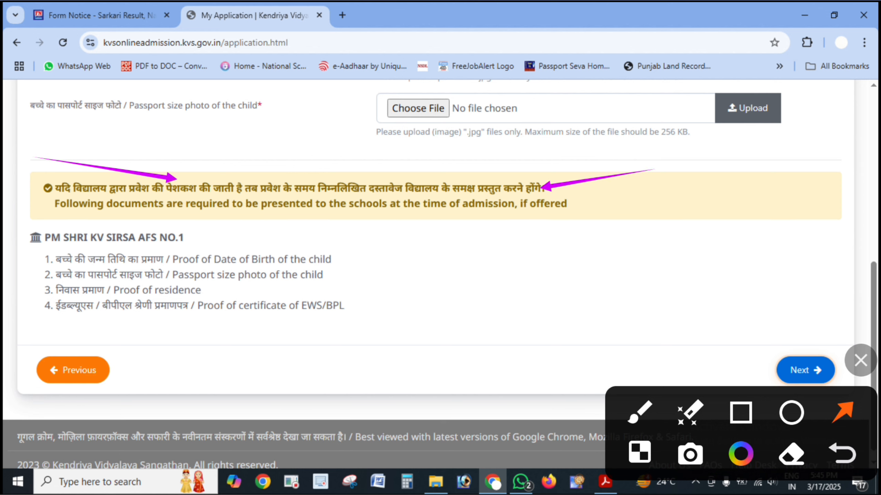
# Add arrows to the required documents listed for PM SHRI KV SIRSA AFS NO.1, and clear all marks
pyautogui.click(440, 246)
pyautogui.moveTo(440, 247); pyautogui.dragTo(342, 250)
pyautogui.moveTo(405, 274); pyautogui.dragTo(332, 265)
pyautogui.moveTo(397, 296); pyautogui.dragTo(318, 293)
pyautogui.moveTo(448, 344); pyautogui.dragTo(374, 330)
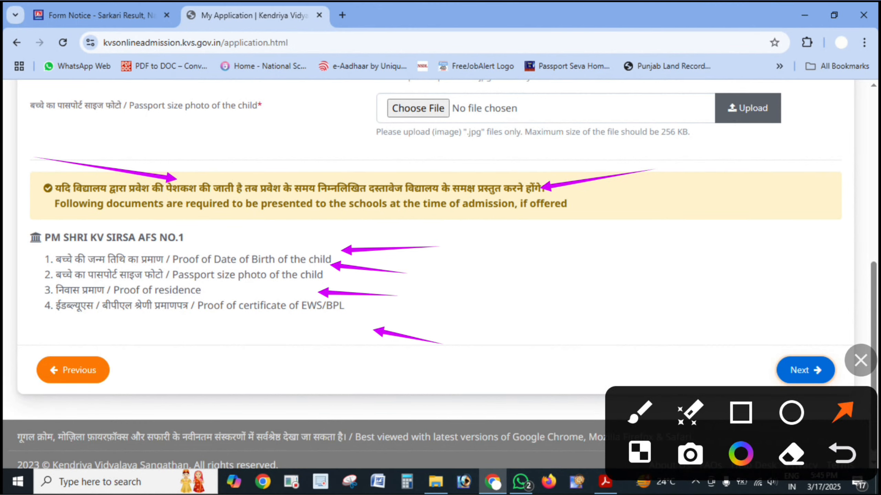
pyautogui.moveTo(213, 355); pyautogui.dragTo(187, 315)
pyautogui.click(861, 360)
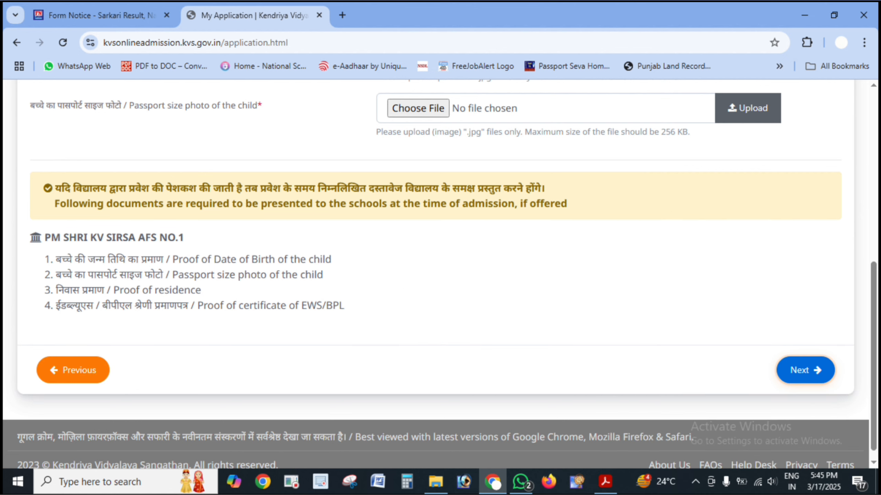
# Draw a freehand stroke above the Next button of the Upload Documents stage and clear it
pyautogui.click(441, 248)
pyautogui.click(861, 361)
pyautogui.moveTo(649, 335); pyautogui.dragTo(793, 329)
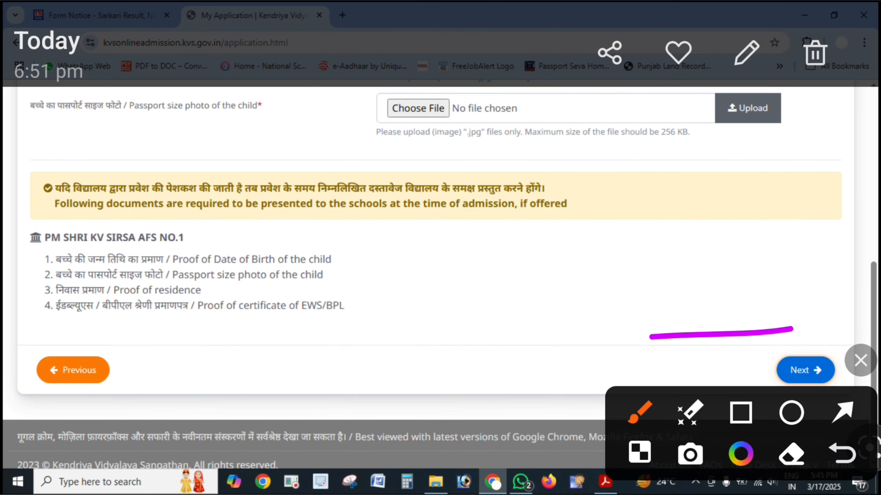
pyautogui.click(861, 361)
# Draw freehand check marks over the Declaration by the Parent text of the Declaration & Submit stage, and clear them
pyautogui.moveTo(607, 264); pyautogui.dragTo(295, 264)
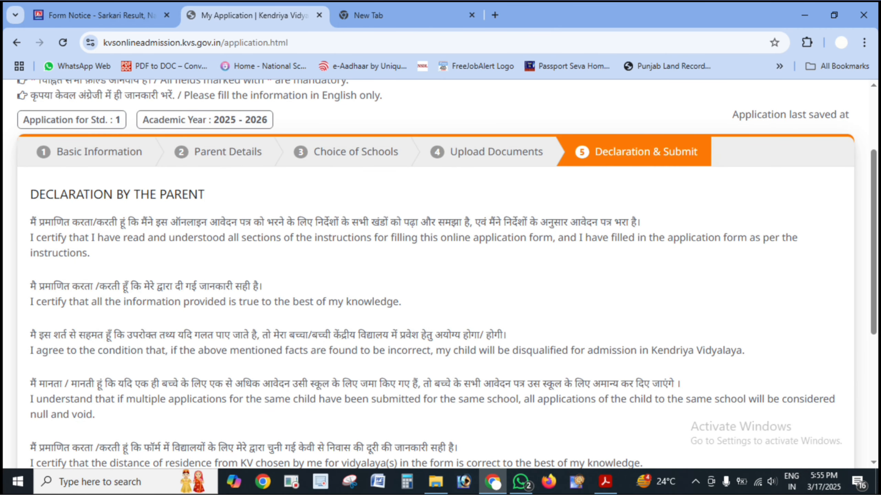
pyautogui.click(861, 360)
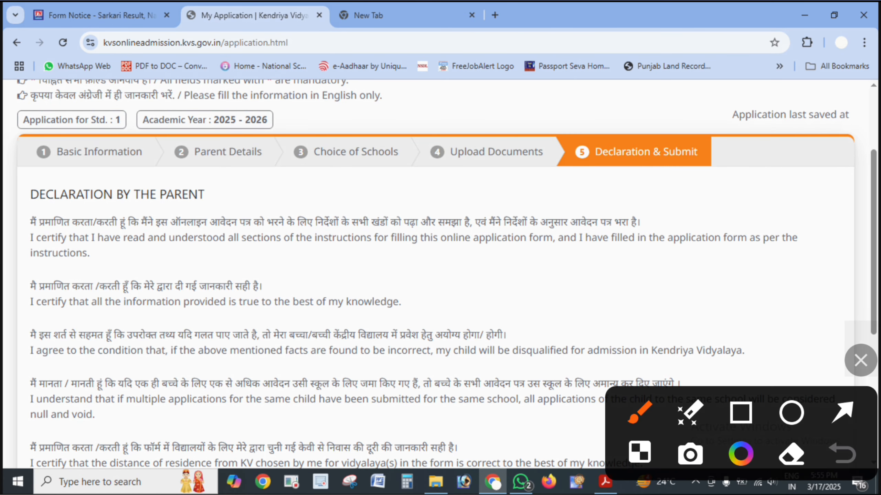
pyautogui.moveTo(541, 349); pyautogui.dragTo(834, 294)
pyautogui.moveTo(556, 350); pyautogui.dragTo(649, 334)
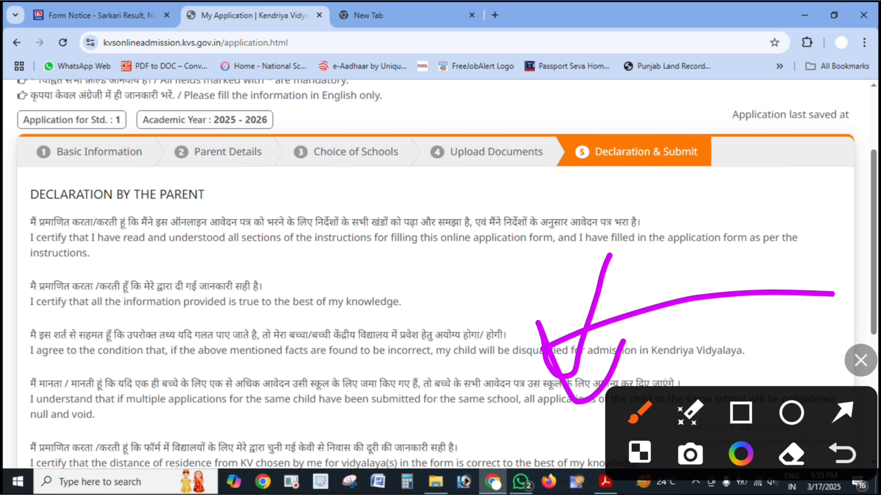
pyautogui.click(861, 361)
# Mark the terms-and-conditions checkbox with a freehand check mark, and draw a stroke above the Save to Preview button
pyautogui.moveTo(607, 264); pyautogui.dragTo(295, 264)
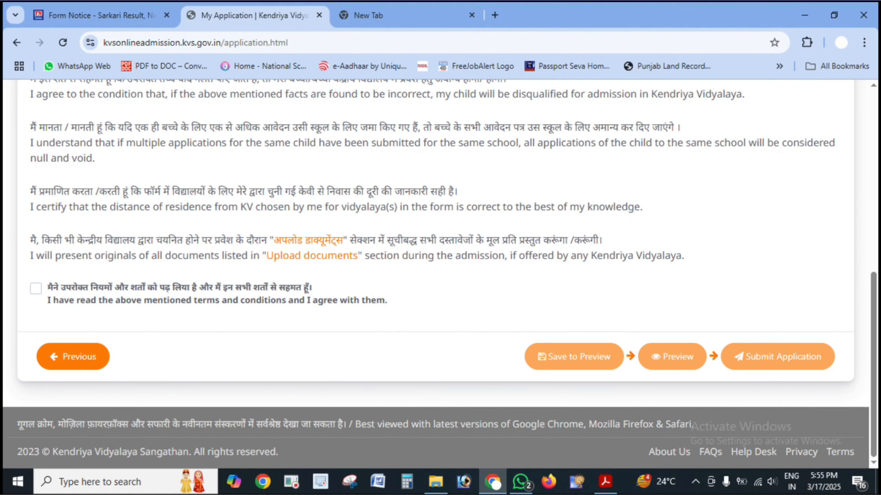
pyautogui.click(861, 360)
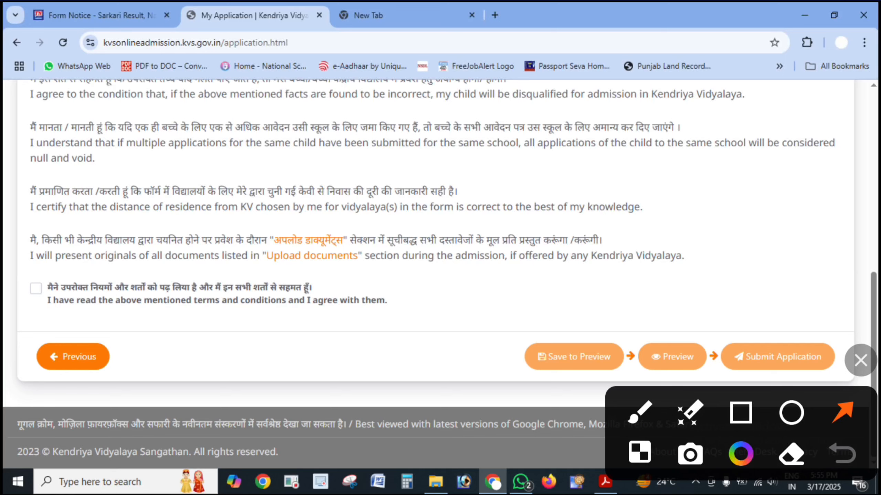
pyautogui.click(640, 412)
pyautogui.moveTo(2, 285); pyautogui.dragTo(101, 246)
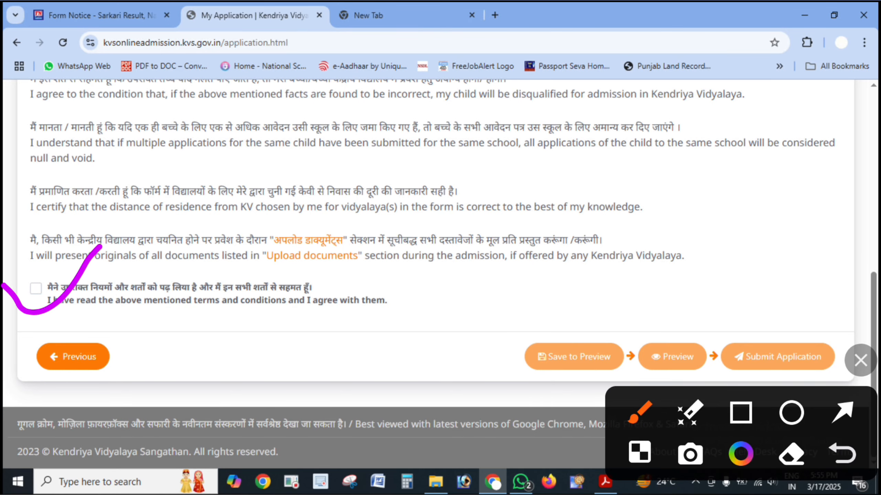
pyautogui.moveTo(497, 335); pyautogui.dragTo(616, 311)
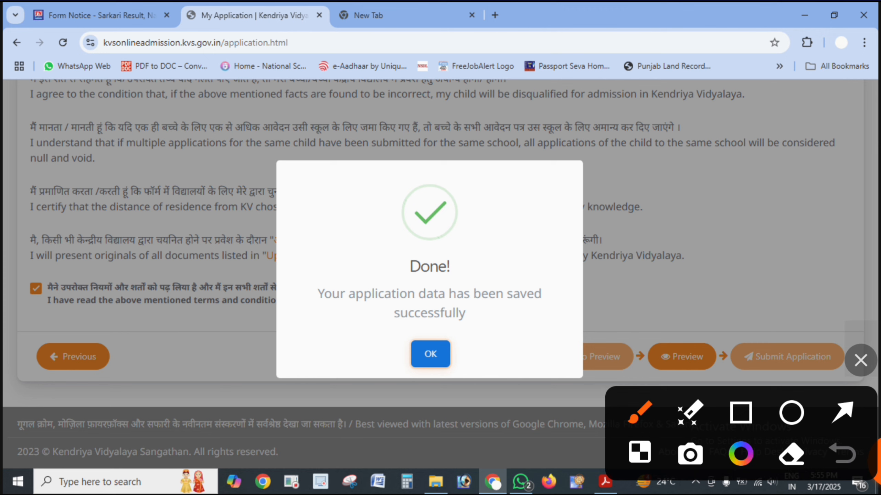
pyautogui.moveTo(643, 386)
pyautogui.mouseDown()
pyautogui.moveTo(735, 370)
pyautogui.moveTo(649, 393)
pyautogui.mouseUp()
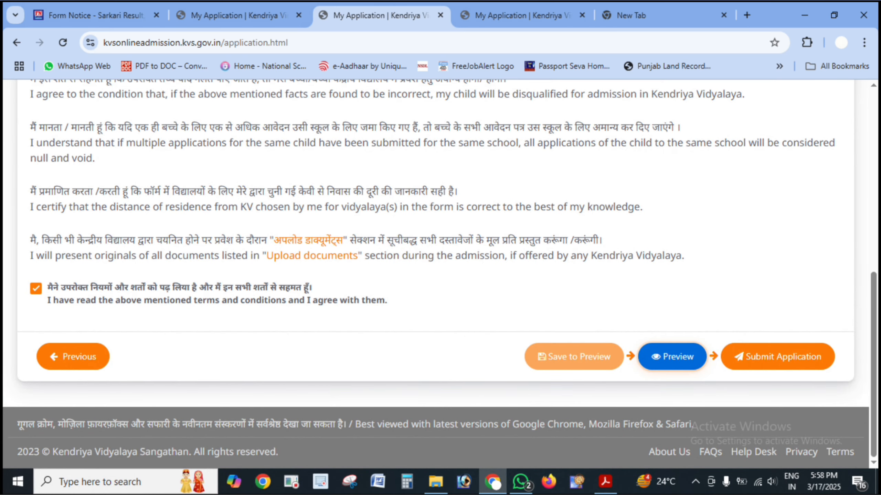
# Circle the Preview and Submit Application buttons freehand, and add check marks over Submit Application
pyautogui.click(861, 360)
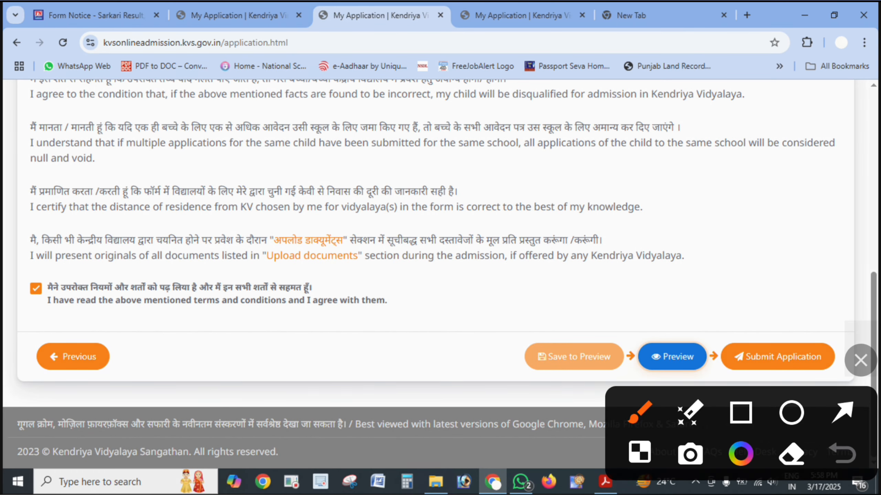
pyautogui.moveTo(735, 319)
pyautogui.mouseDown()
pyautogui.moveTo(700, 396)
pyautogui.moveTo(660, 306)
pyautogui.mouseUp()
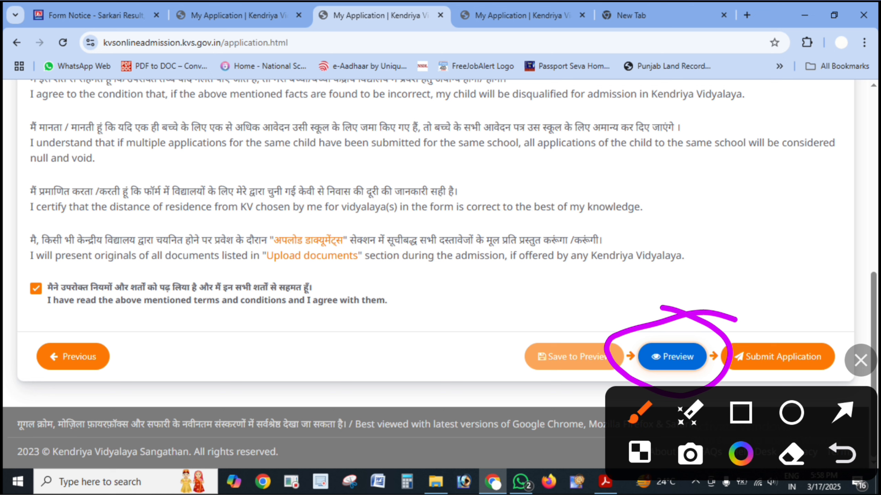
pyautogui.moveTo(817, 311)
pyautogui.mouseDown()
pyautogui.moveTo(711, 359)
pyautogui.moveTo(690, 327)
pyautogui.moveTo(735, 341)
pyautogui.moveTo(879, 278)
pyautogui.mouseUp()
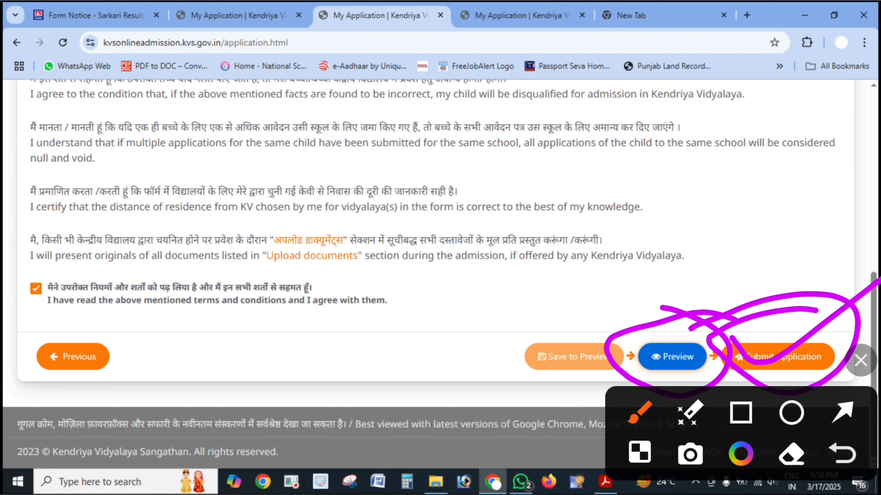
pyautogui.moveTo(748, 325); pyautogui.dragTo(852, 307)
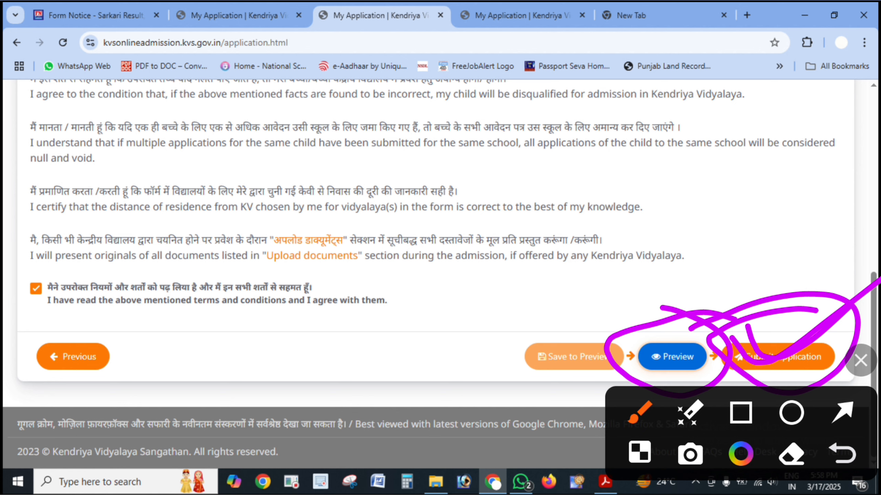
pyautogui.moveTo(740, 324); pyautogui.dragTo(803, 338)
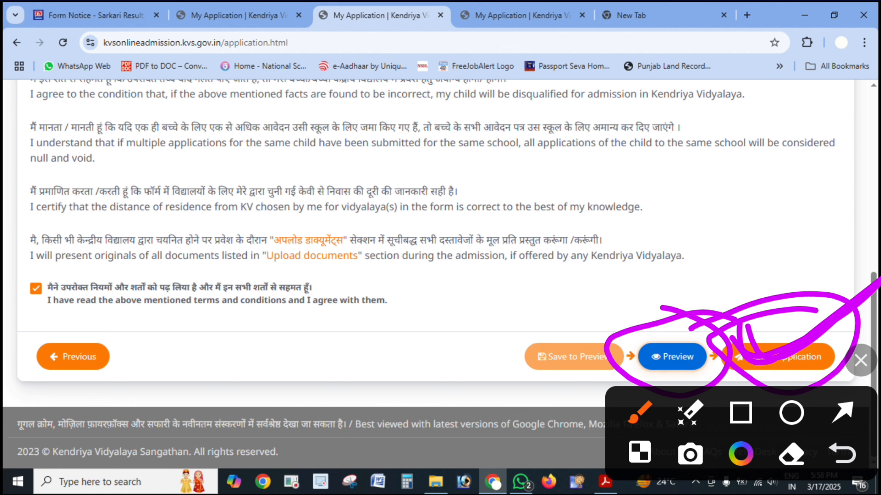
# Handwrite "KVS" in large letters across the declaration text and underline it with a long diagonal stroke
pyautogui.moveTo(253, 127); pyautogui.dragTo(262, 287)
pyautogui.moveTo(266, 222); pyautogui.dragTo(317, 98)
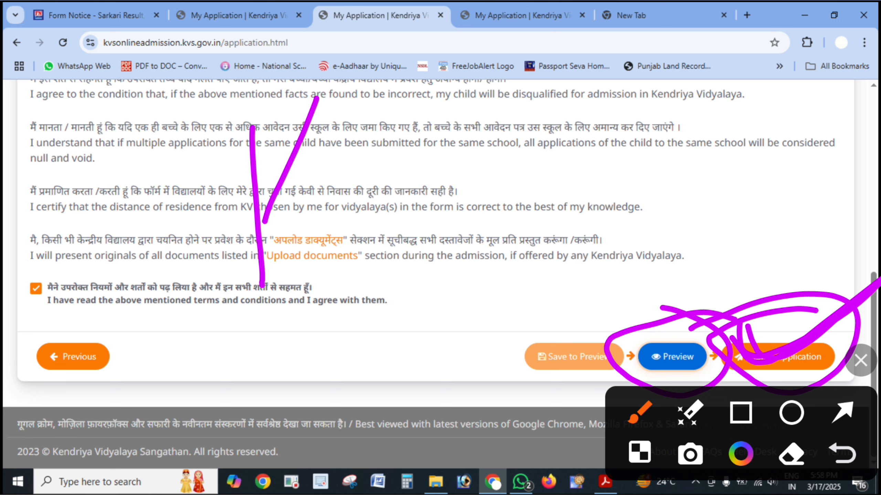
pyautogui.moveTo(264, 186); pyautogui.dragTo(332, 234)
pyautogui.moveTo(346, 140); pyautogui.dragTo(420, 98)
pyautogui.moveTo(508, 80)
pyautogui.mouseDown()
pyautogui.moveTo(515, 152)
pyautogui.moveTo(424, 208)
pyautogui.mouseUp()
pyautogui.moveTo(187, 354)
pyautogui.mouseDown()
pyautogui.moveTo(504, 222)
pyautogui.moveTo(617, 159)
pyautogui.mouseUp()
# Handwrite the word "Comments" below the KVS lettering and underline it diagonally
pyautogui.click(372, 363)
pyautogui.moveTo(328, 332)
pyautogui.mouseDown()
pyautogui.moveTo(353, 387)
pyautogui.moveTo(394, 367)
pyautogui.mouseUp()
pyautogui.moveTo(408, 363)
pyautogui.mouseDown()
pyautogui.moveTo(421, 353)
pyautogui.moveTo(475, 355)
pyautogui.mouseUp()
pyautogui.moveTo(481, 341)
pyautogui.mouseDown()
pyautogui.moveTo(510, 339)
pyautogui.moveTo(579, 300)
pyautogui.mouseUp()
pyautogui.moveTo(557, 256)
pyautogui.mouseDown()
pyautogui.moveTo(596, 311)
pyautogui.moveTo(617, 265)
pyautogui.mouseUp()
pyautogui.moveTo(633, 258); pyautogui.dragTo(697, 238)
pyautogui.moveTo(401, 406); pyautogui.dragTo(670, 271)
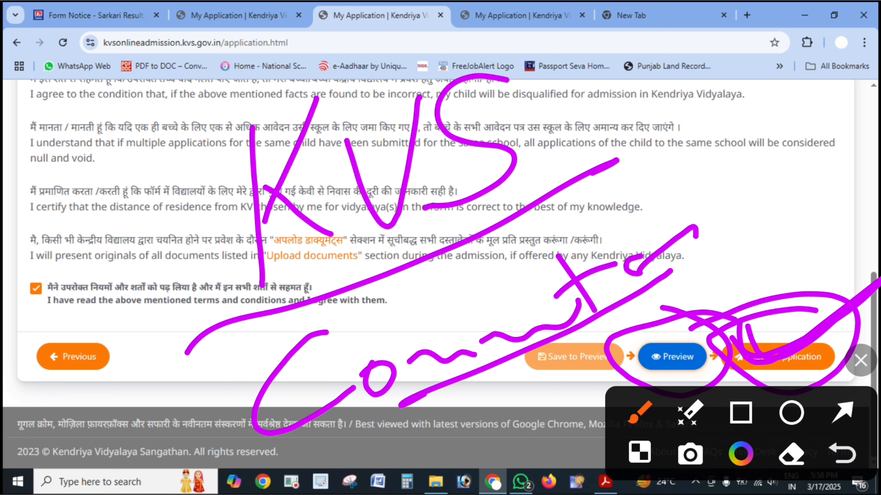
# Handwrite the word "Like" beside the KVS lettering and underline it with a freehand stroke
pyautogui.moveTo(673, 100); pyautogui.dragTo(670, 222)
pyautogui.moveTo(669, 206); pyautogui.dragTo(740, 166)
pyautogui.moveTo(723, 153); pyautogui.dragTo(732, 177)
pyautogui.click(734, 132)
pyautogui.moveTo(735, 119); pyautogui.dragTo(830, 111)
pyautogui.moveTo(778, 162); pyautogui.dragTo(879, 195)
pyautogui.moveTo(685, 265); pyautogui.dragTo(879, 210)
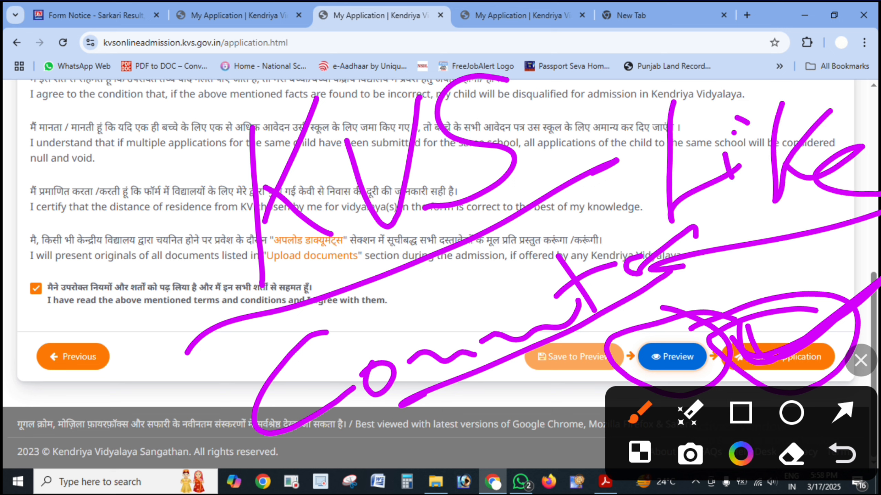